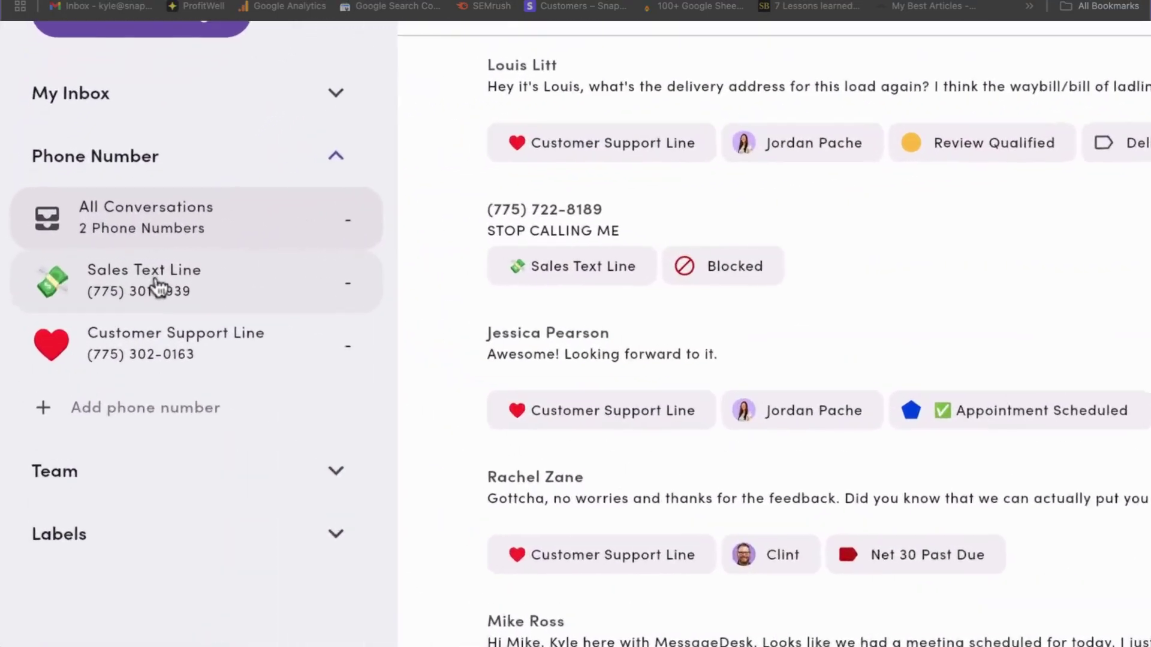
- Filter the inbox to Customer Support Line, then preview and cancel connecting a Twilio number
{"action": "left_click", "coordinate": [94, 270]}
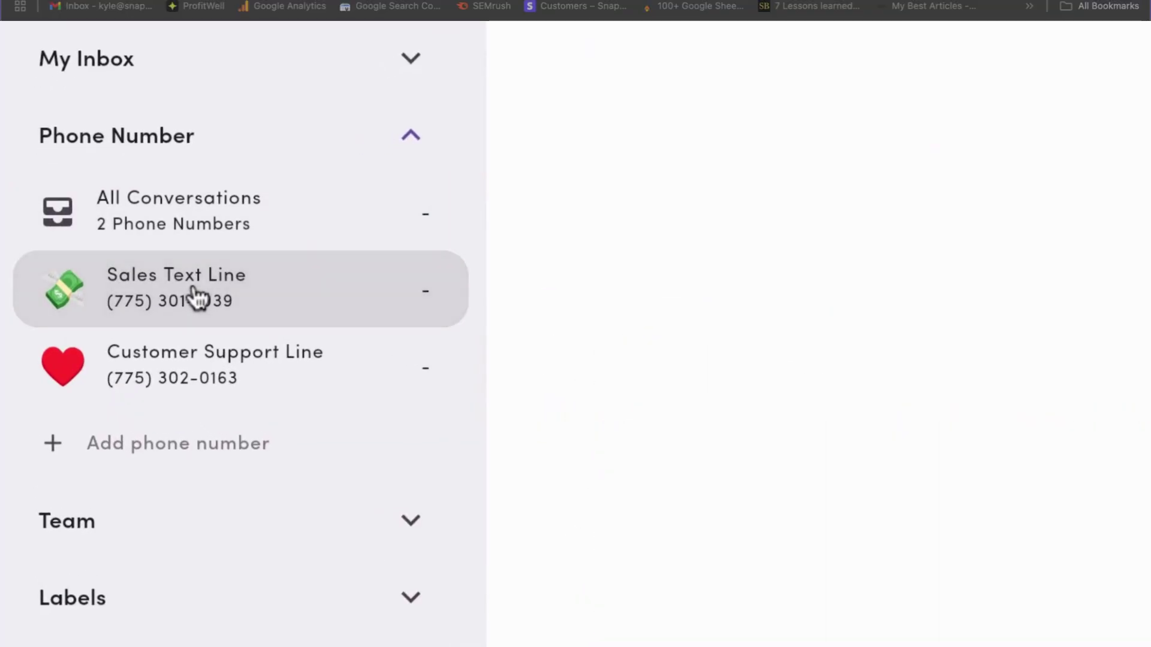
{"action": "left_click", "coordinate": [360, 376]}
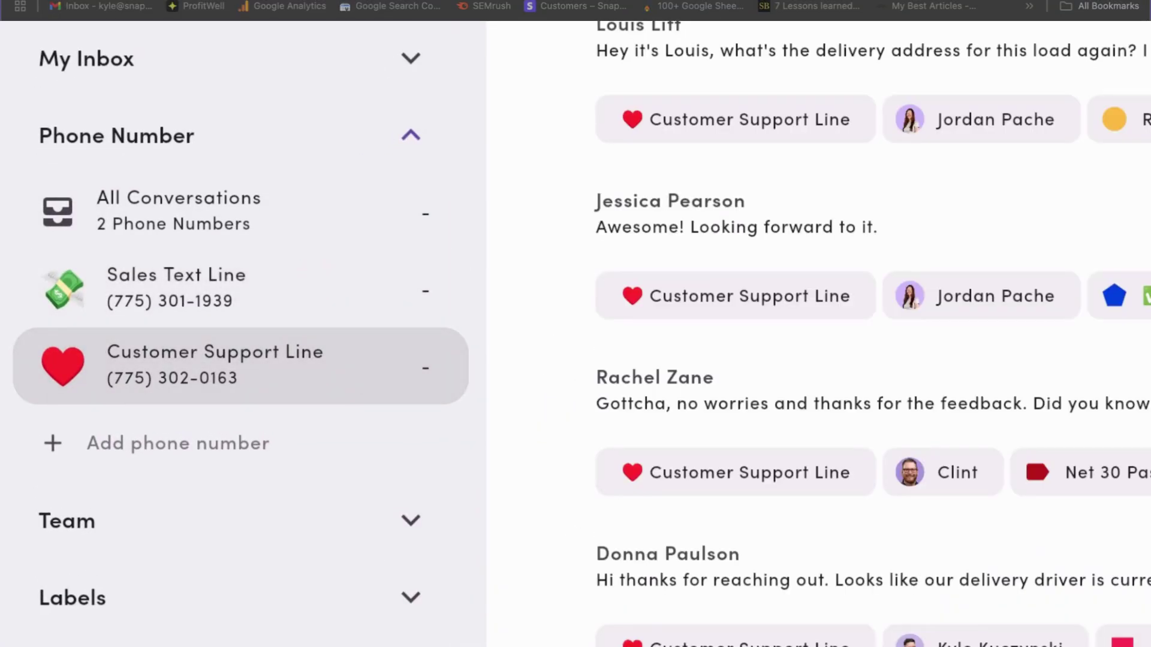
{"action": "left_click", "coordinate": [265, 453]}
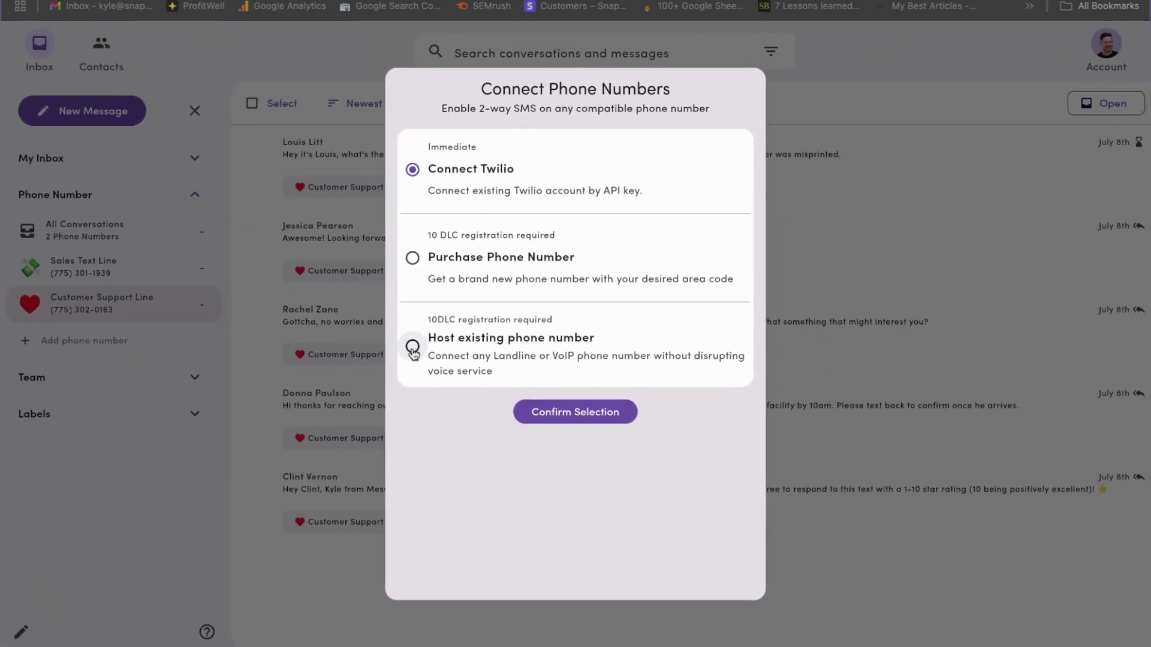
{"action": "left_click", "coordinate": [413, 347]}
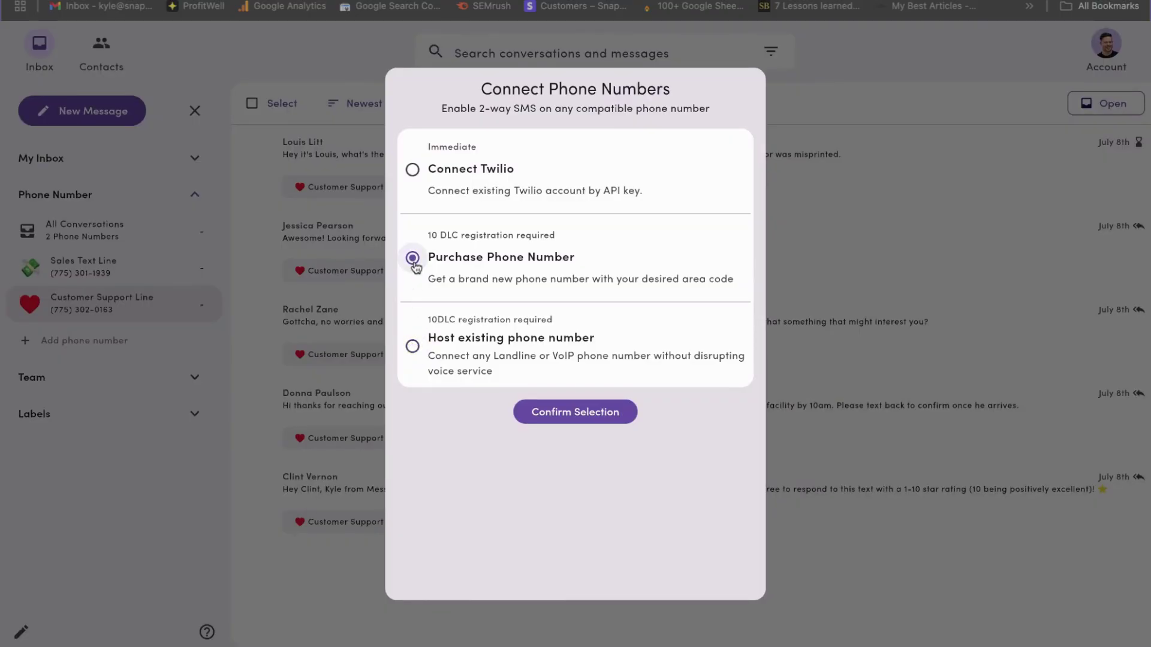
{"action": "left_click", "coordinate": [412, 171]}
{"action": "left_click", "coordinate": [573, 414]}
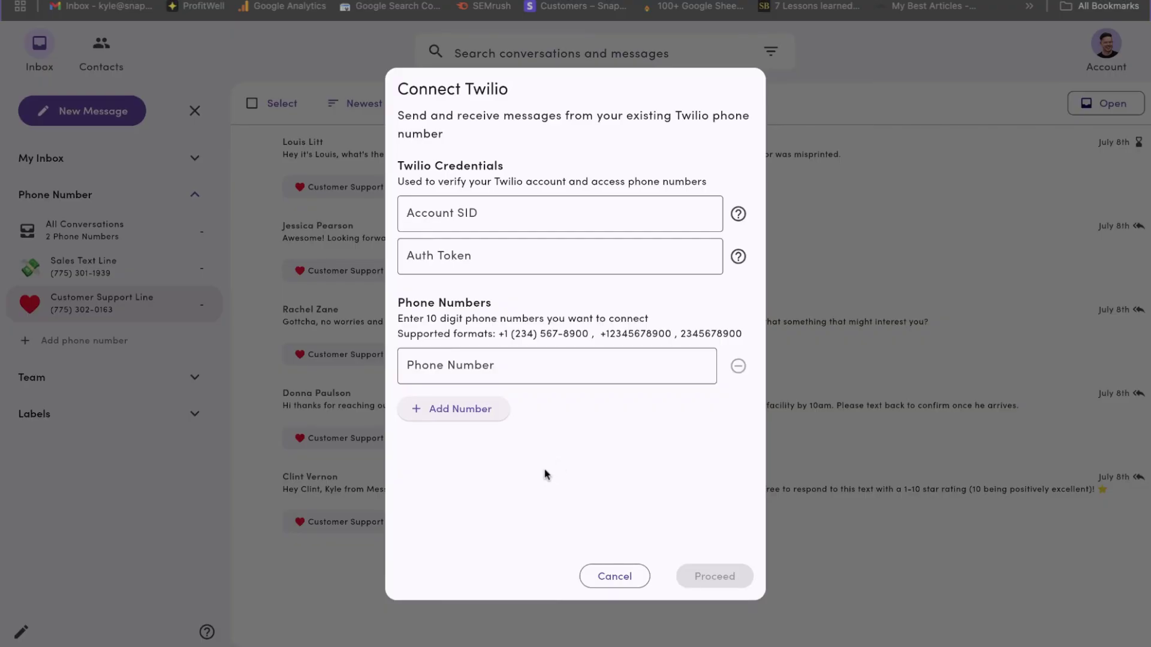
{"action": "left_click", "coordinate": [615, 576]}
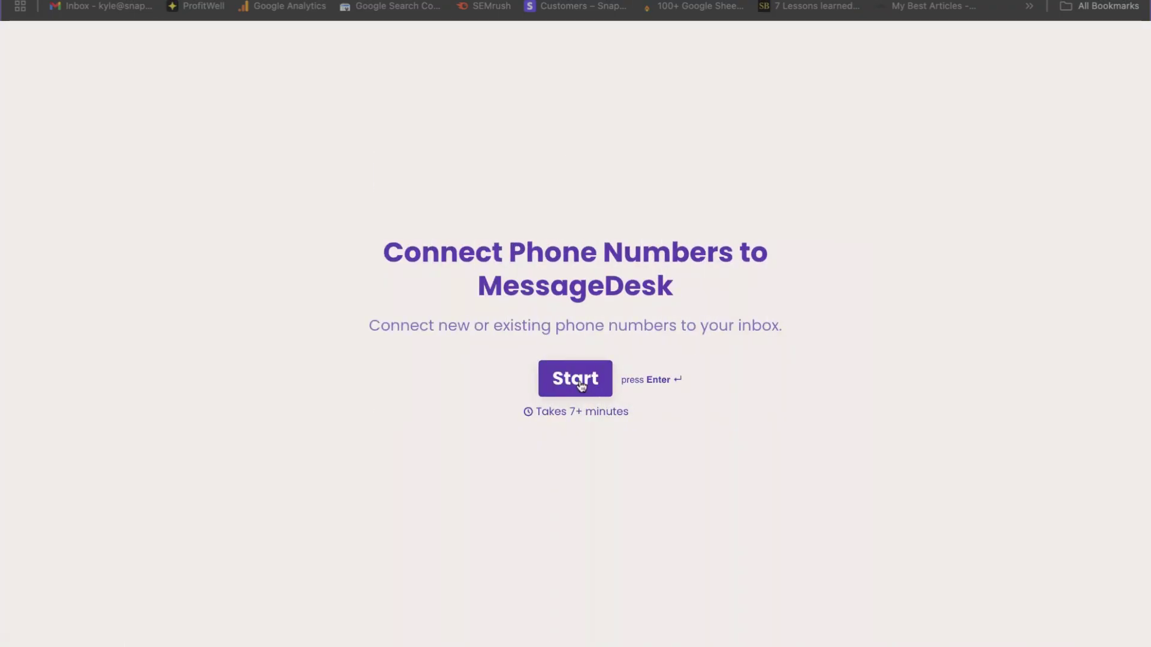
- Start A2P 10DLC registration, answer 'No' to already registered, and continue to contact details
{"action": "left_click", "coordinate": [579, 385]}
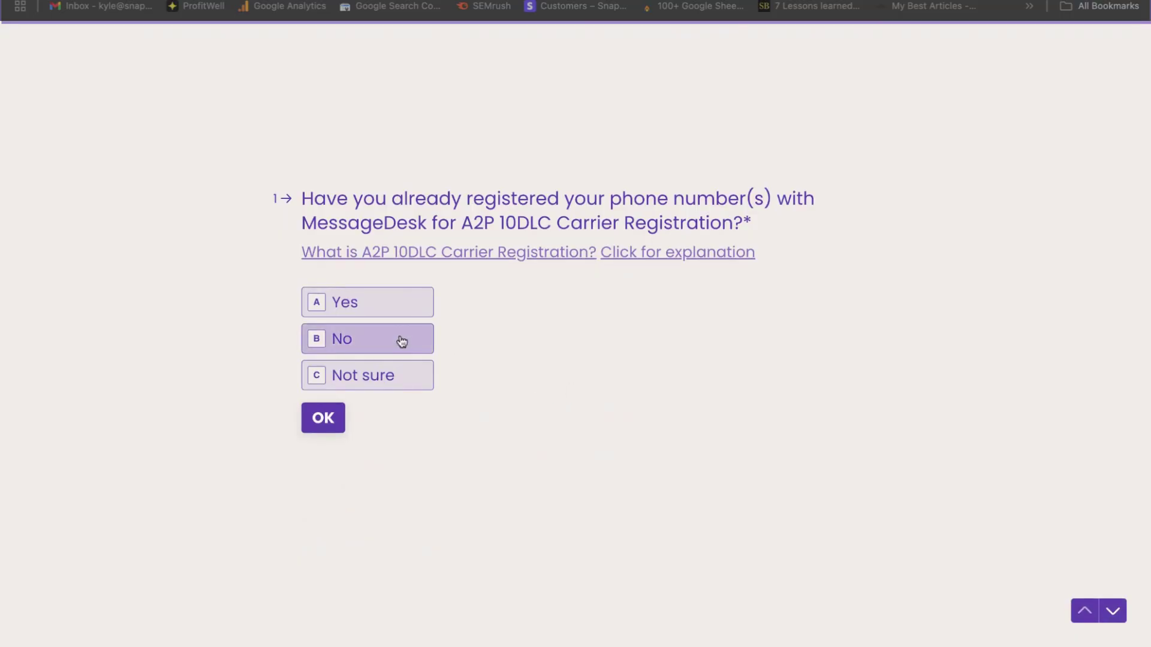
{"action": "left_click", "coordinate": [402, 341]}
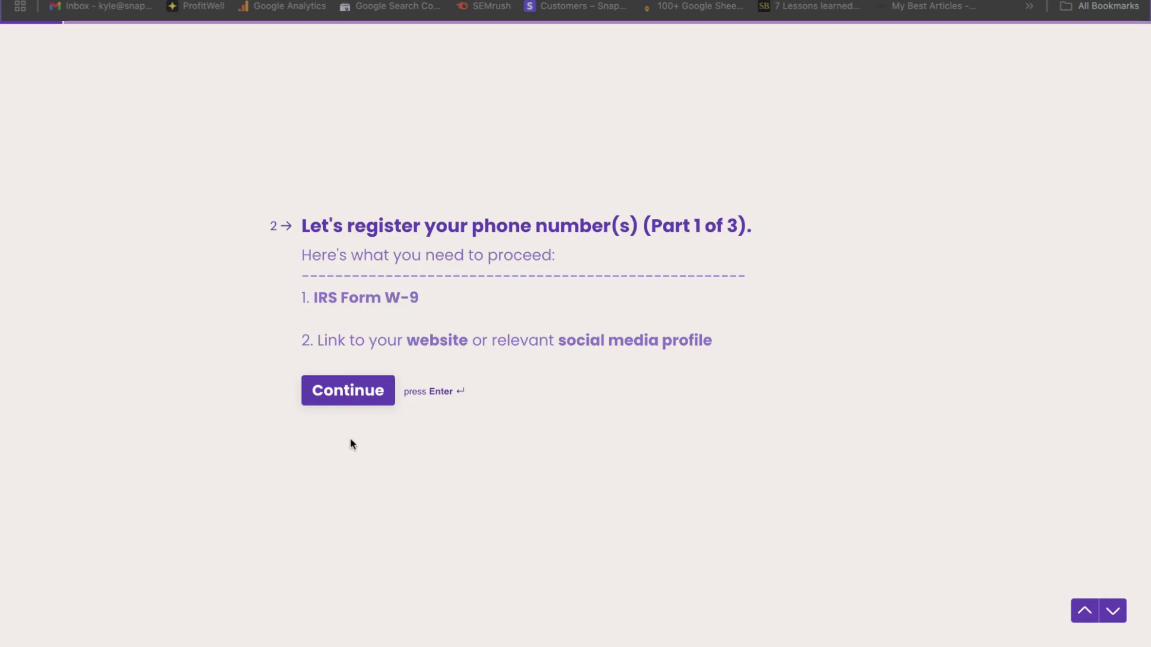
{"action": "left_click", "coordinate": [348, 392]}
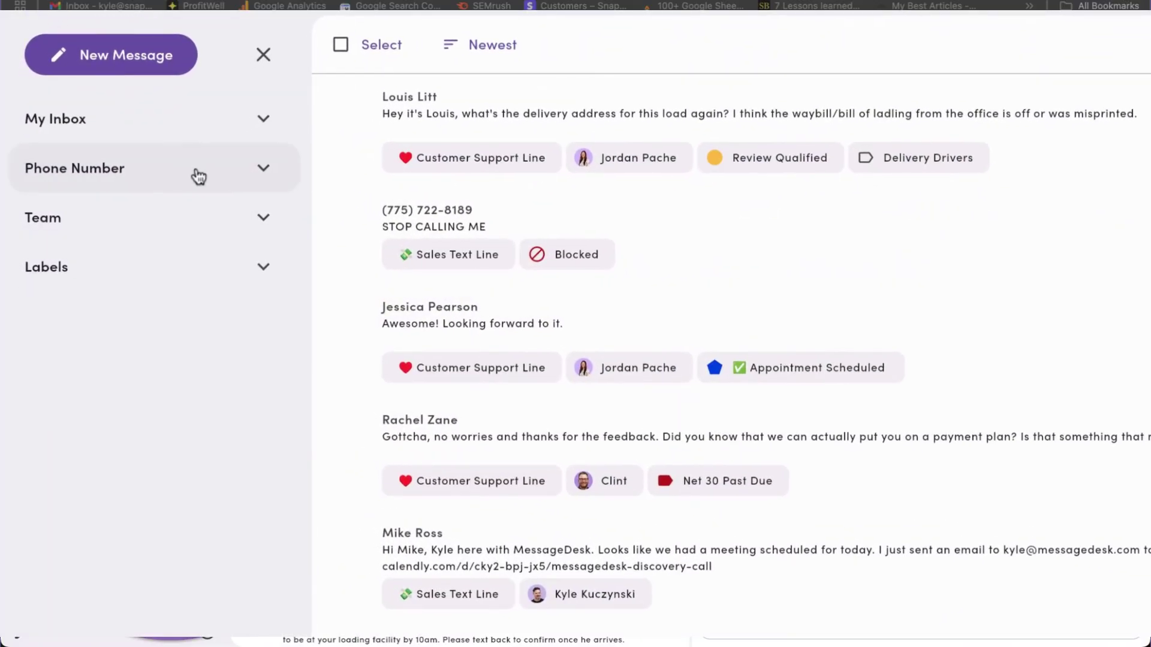
- Select the Sales Text Line, preview and cancel renaming it, then open its Manage Access settings
{"action": "left_click", "coordinate": [198, 176]}
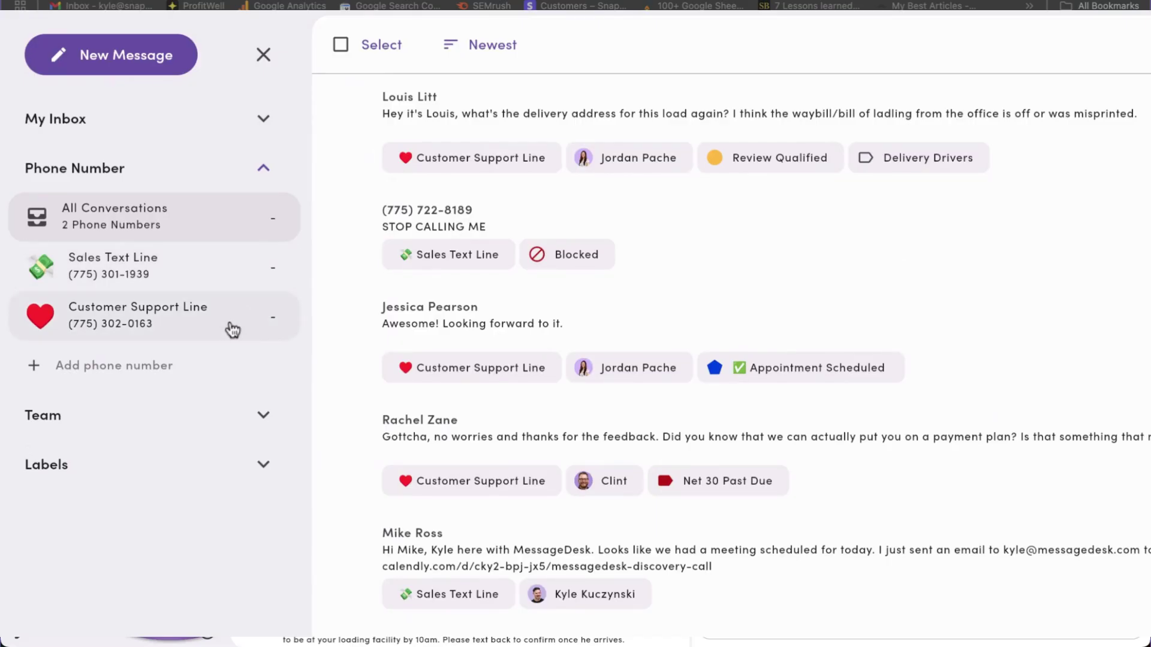
{"action": "left_click", "coordinate": [236, 271]}
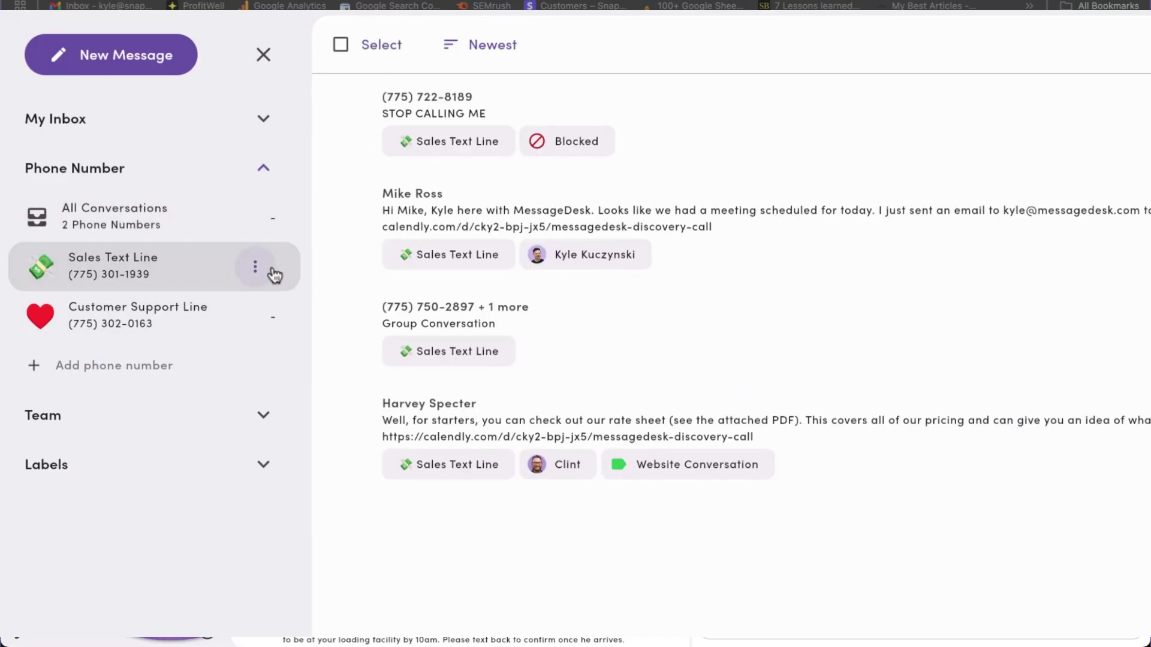
{"action": "left_click", "coordinate": [256, 269]}
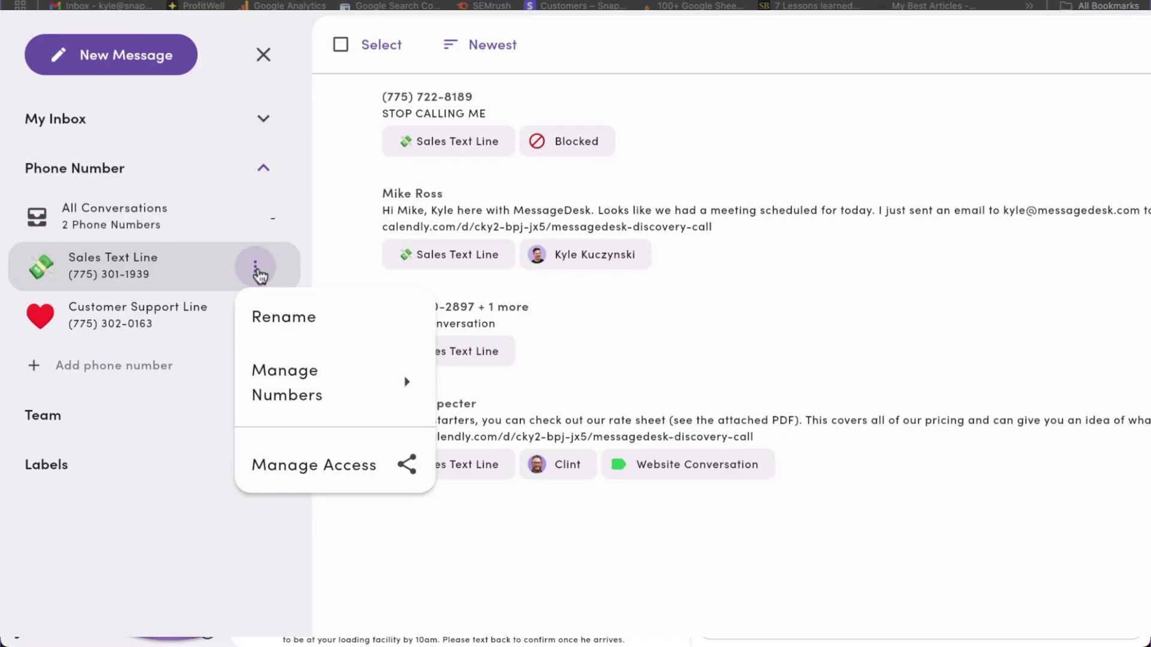
{"action": "left_click", "coordinate": [287, 314]}
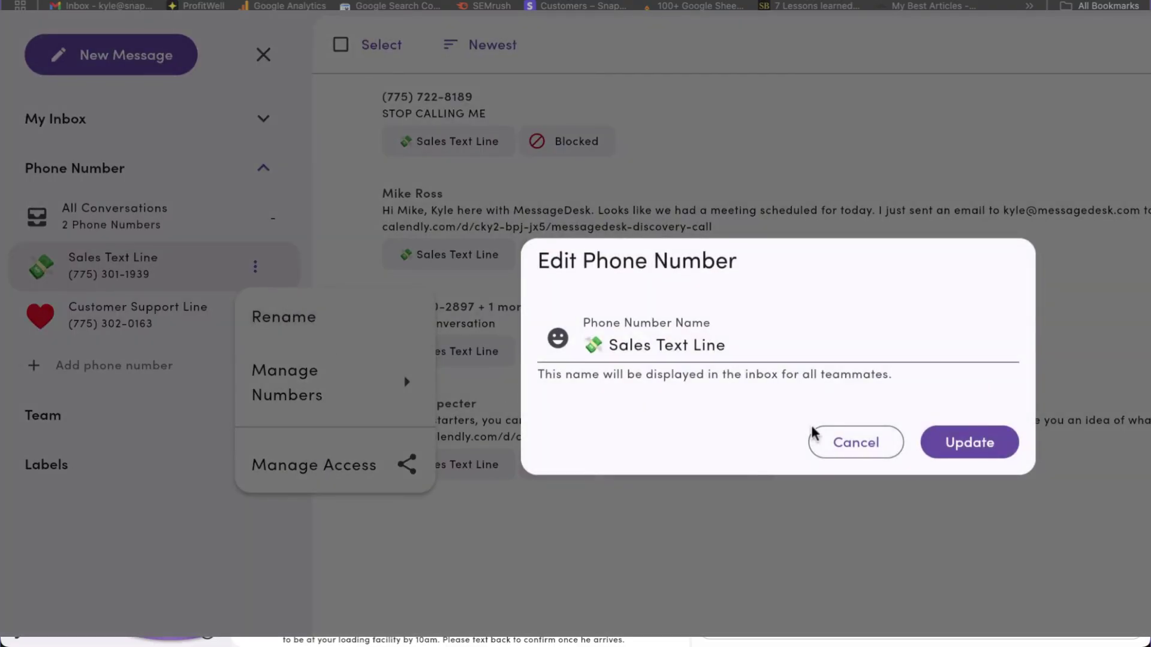
{"action": "left_click", "coordinate": [825, 442]}
{"action": "left_click", "coordinate": [253, 267]}
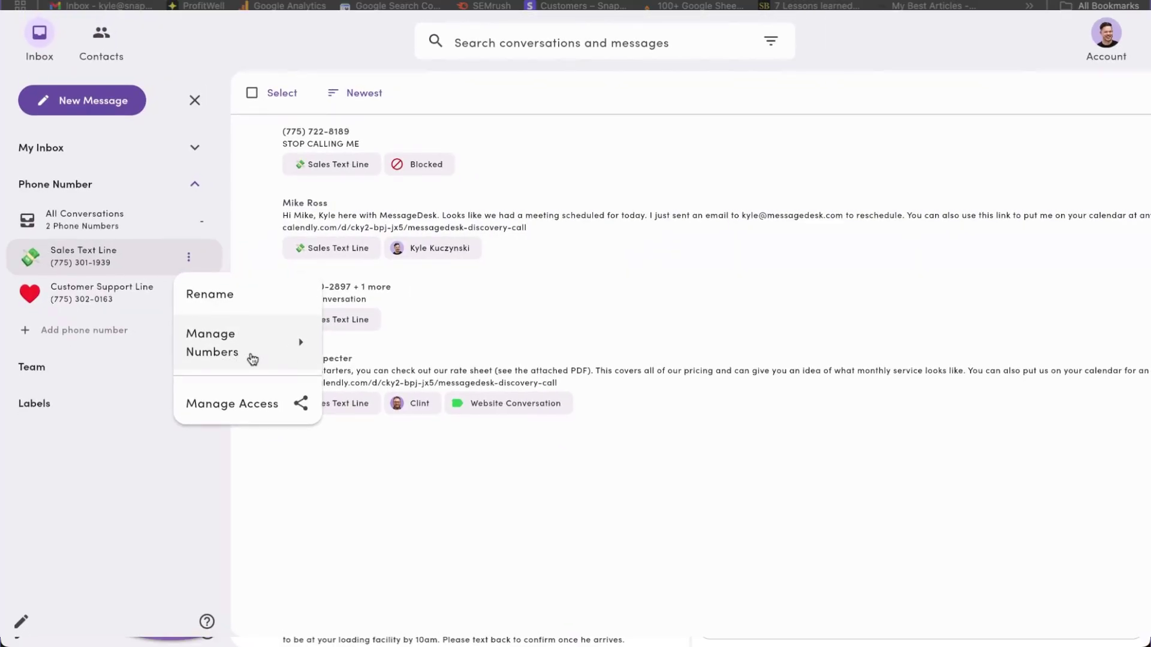
{"action": "left_click", "coordinate": [233, 413]}
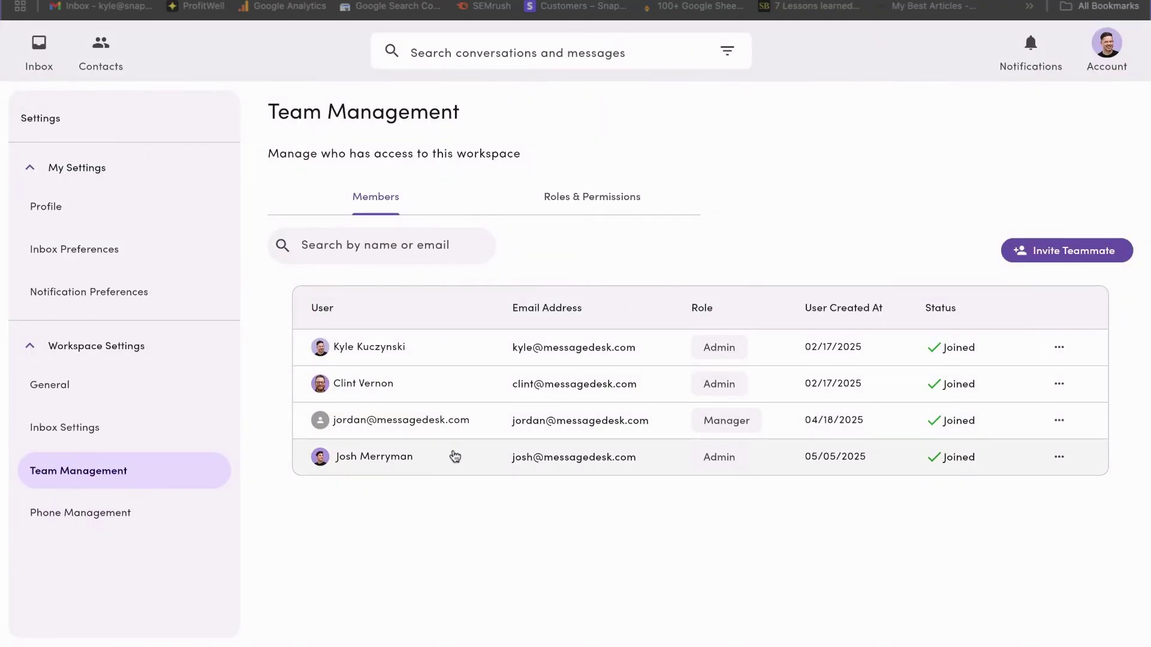
- Preview an unsent teammate invite's role list, then view the Roles & Permissions overview
{"action": "left_click", "coordinate": [1081, 254]}
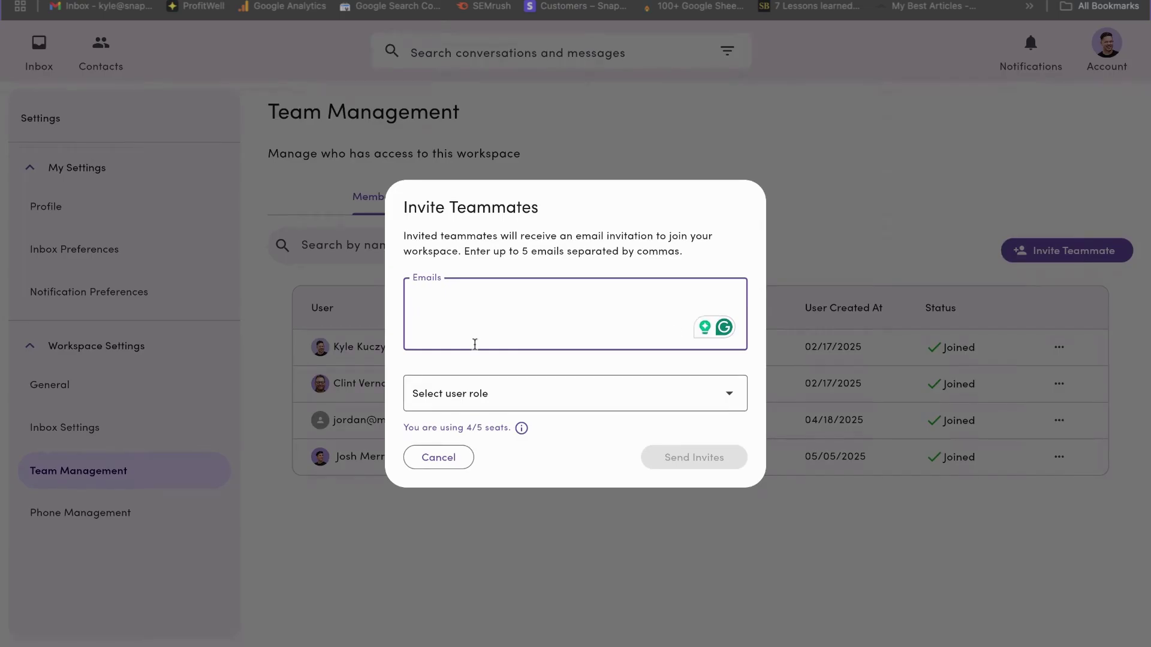
{"action": "left_click", "coordinate": [688, 398]}
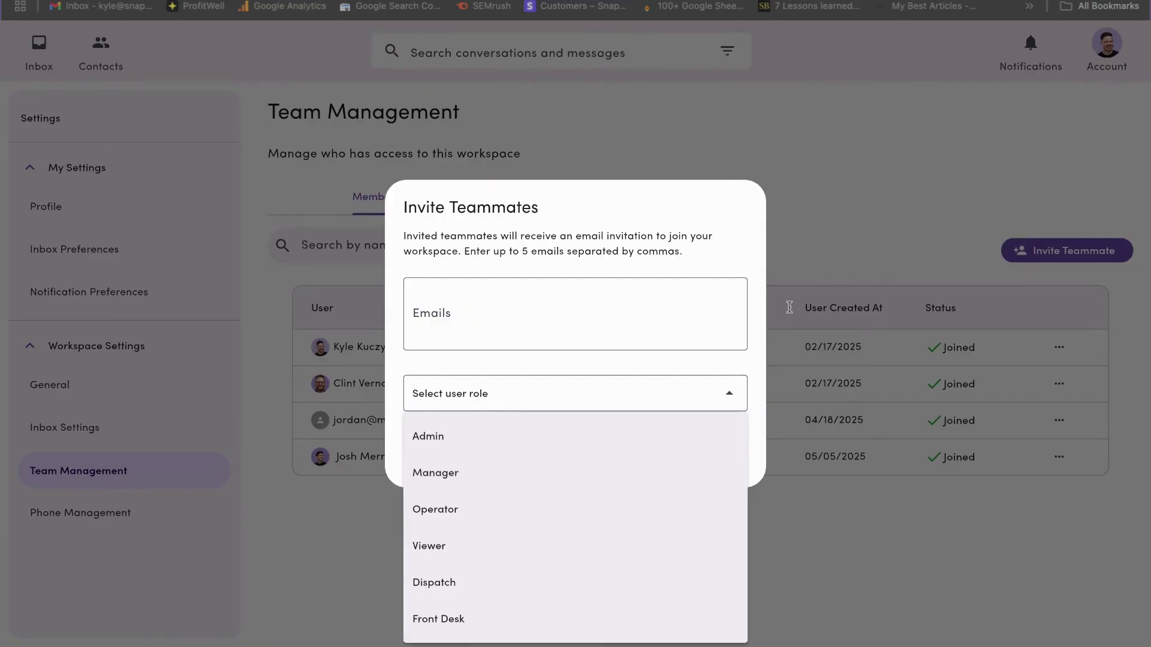
{"action": "left_click", "coordinate": [867, 224]}
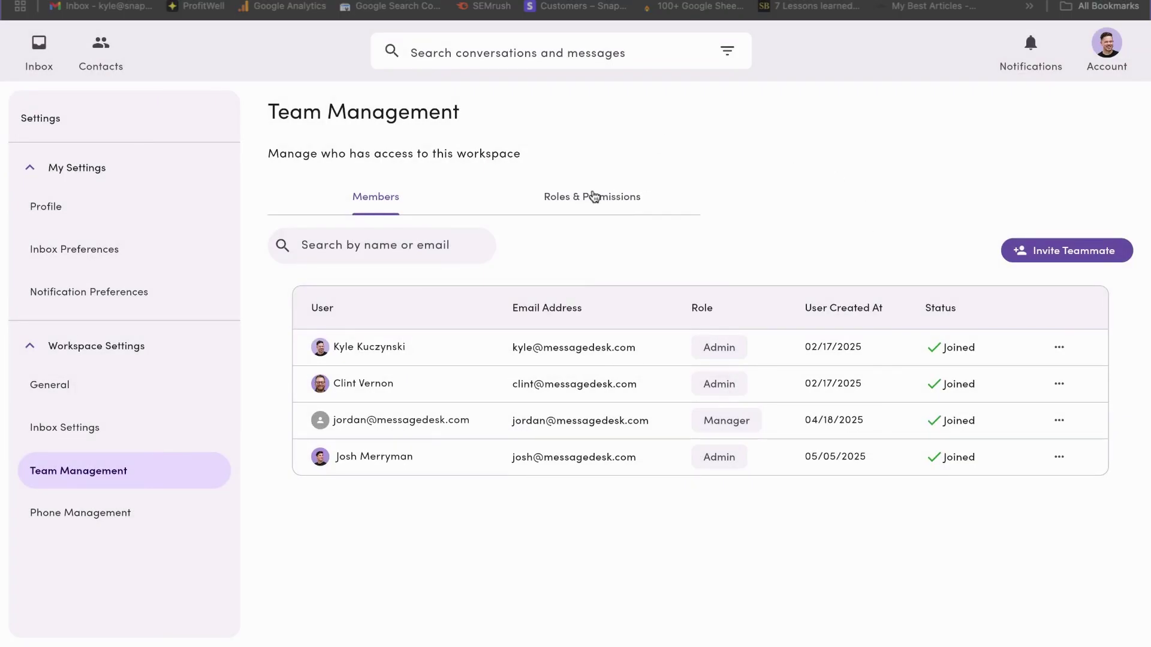
{"action": "left_click", "coordinate": [594, 196]}
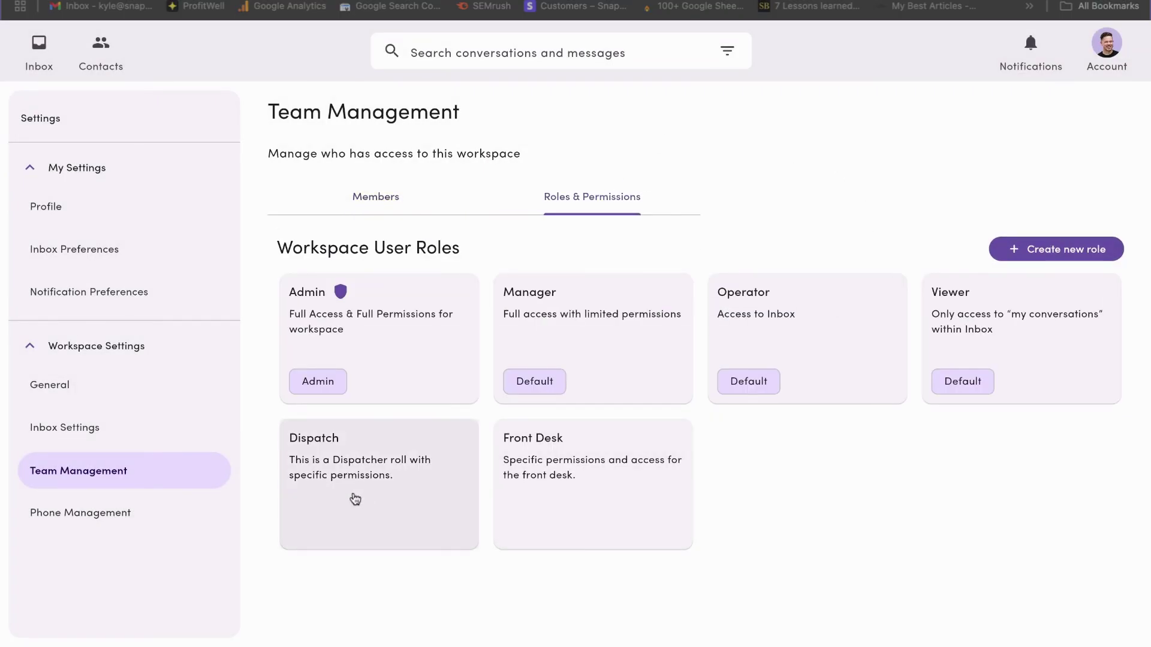
- Inspect the Dispatch role's phone number and label inbox permissions, then collapse them unchanged
{"action": "left_click", "coordinate": [355, 499]}
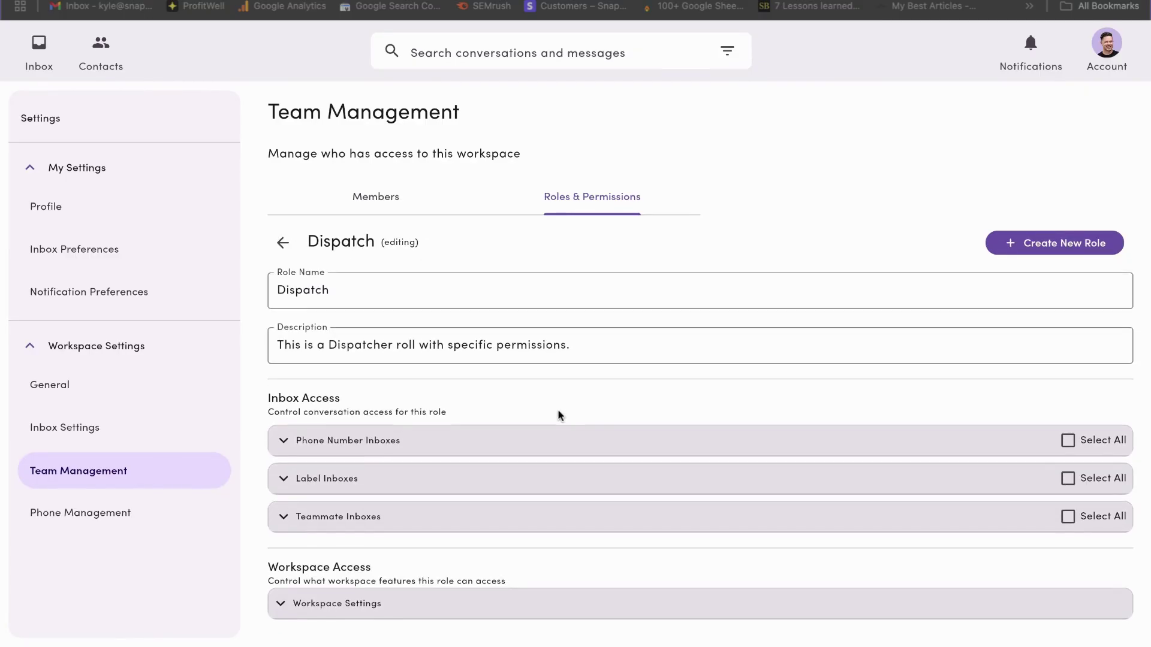
{"action": "left_click", "coordinate": [286, 435]}
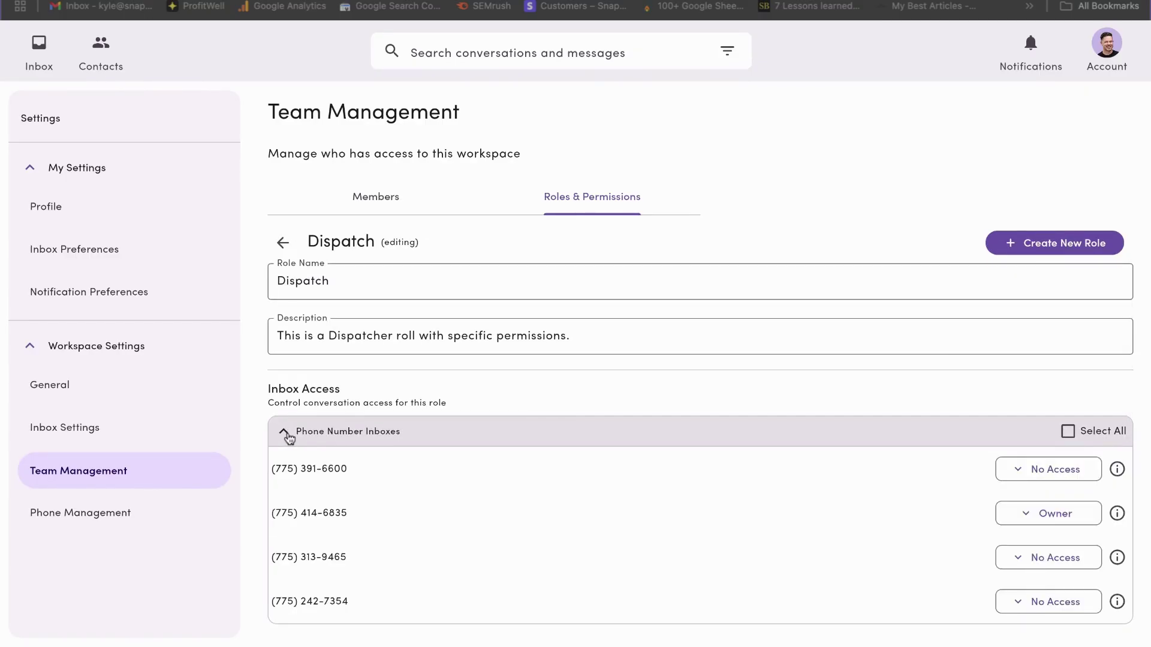
{"action": "left_click", "coordinate": [285, 433]}
{"action": "left_click", "coordinate": [286, 471]}
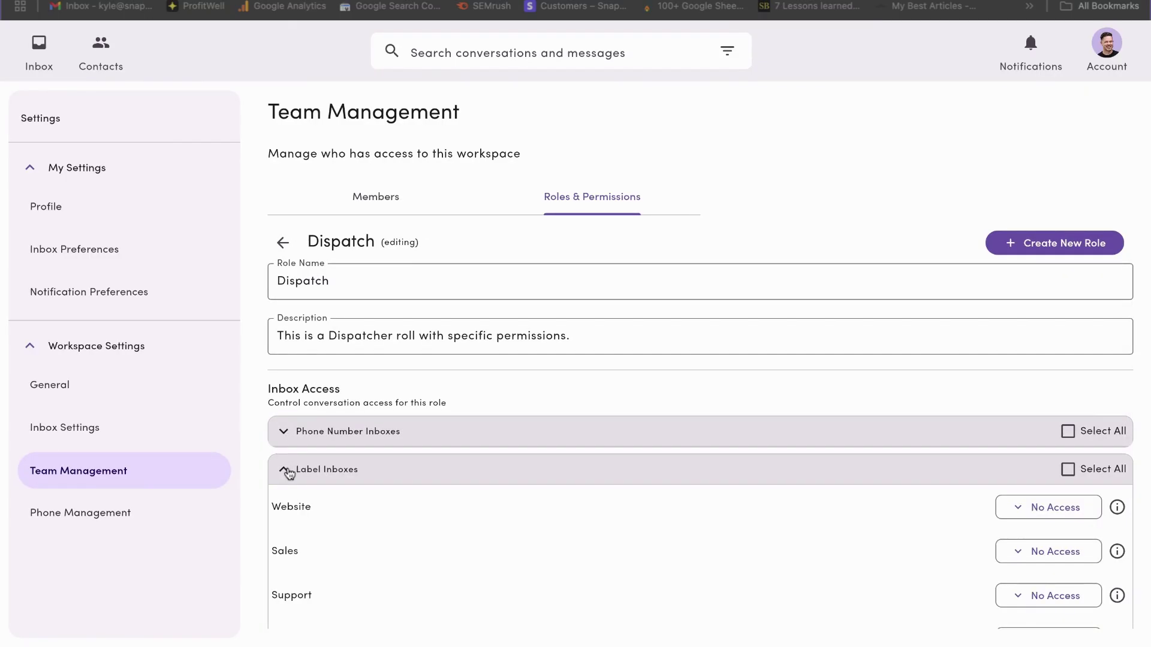
{"action": "scroll", "coordinate": [304, 492], "scroll_direction": "down", "scroll_amount": 4}
{"action": "scroll", "coordinate": [304, 493], "scroll_direction": "up", "scroll_amount": 3}
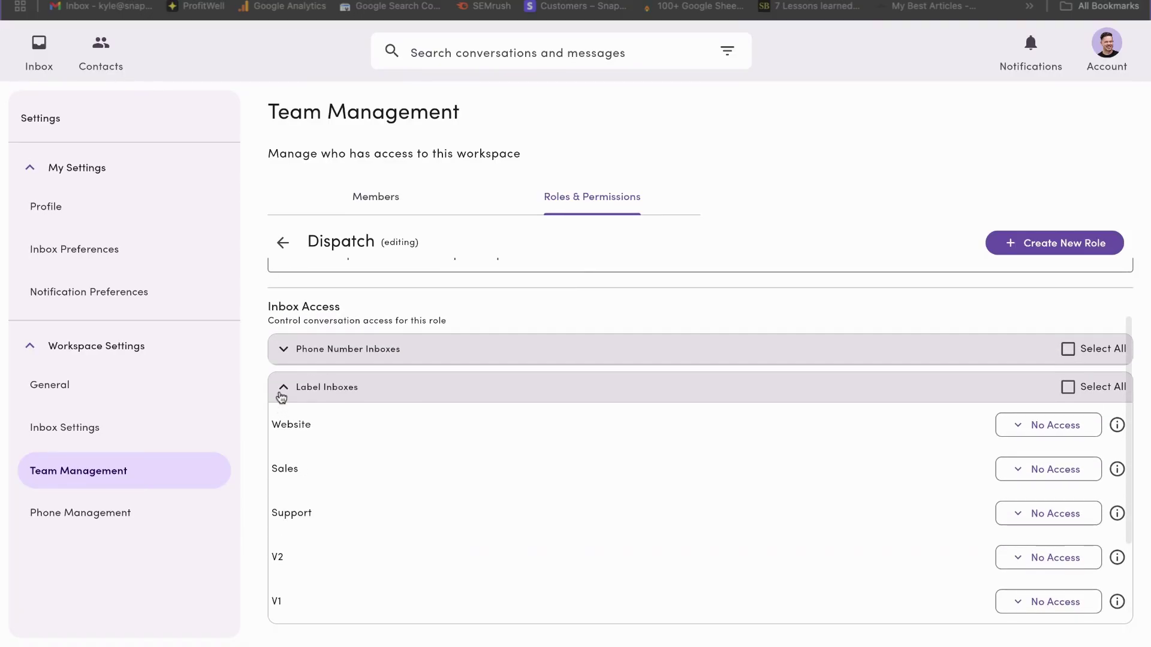
{"action": "left_click", "coordinate": [281, 388]}
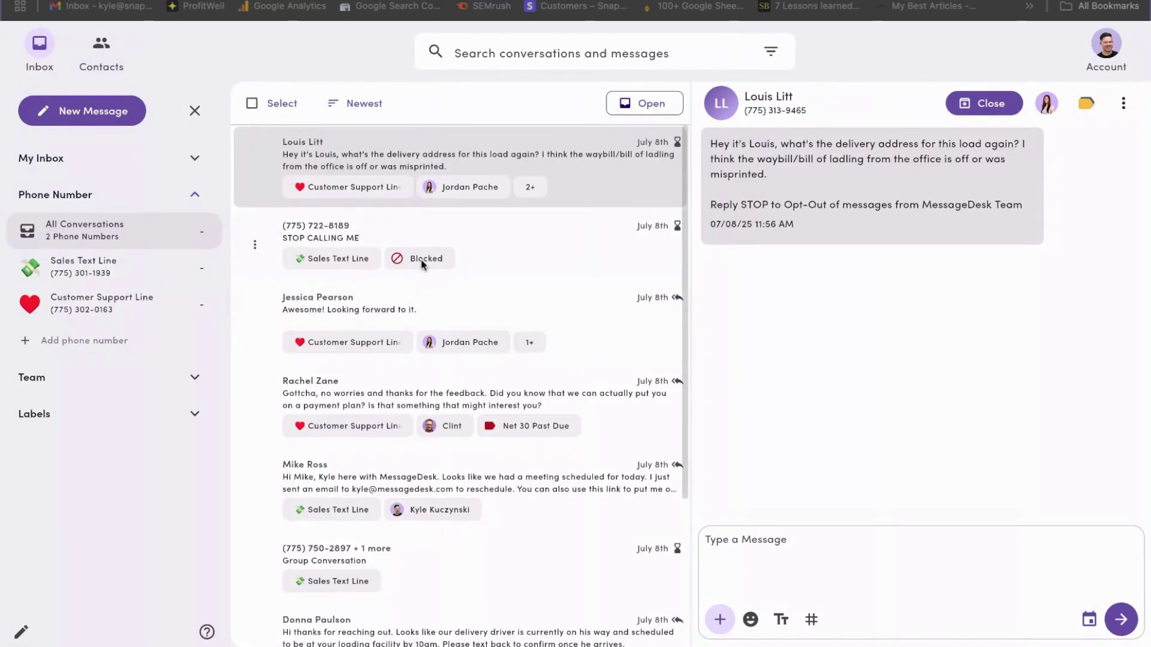
- Open and close the Louis Litt conversation's actions menu
{"action": "left_click", "coordinate": [256, 173]}
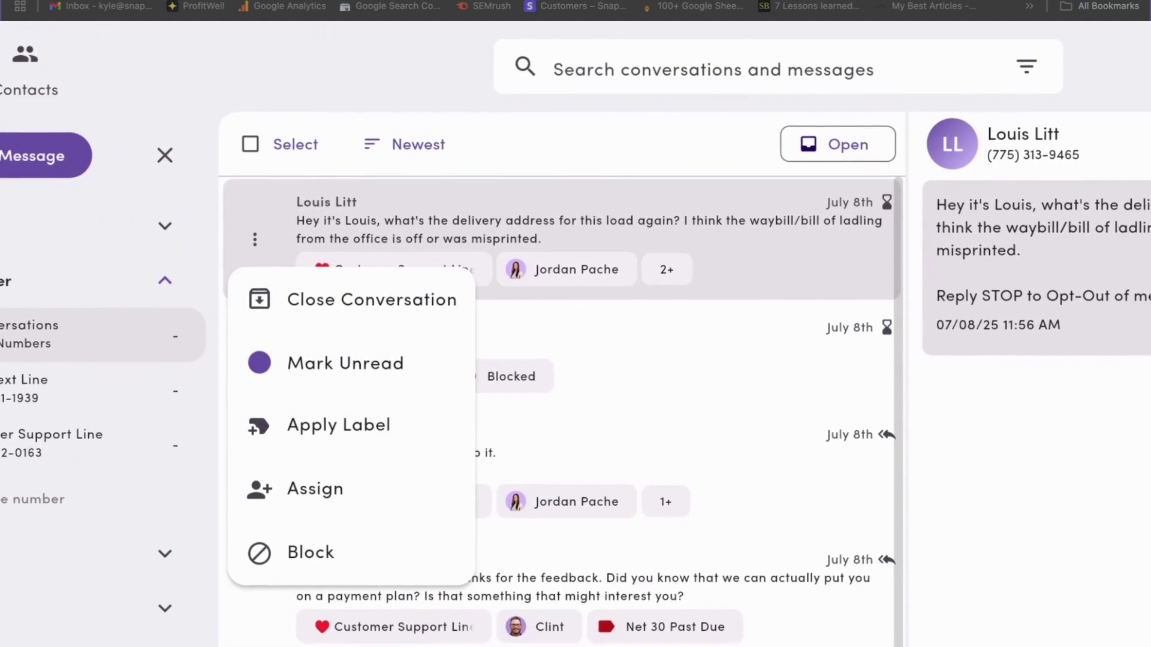
{"action": "left_click", "coordinate": [425, 313]}
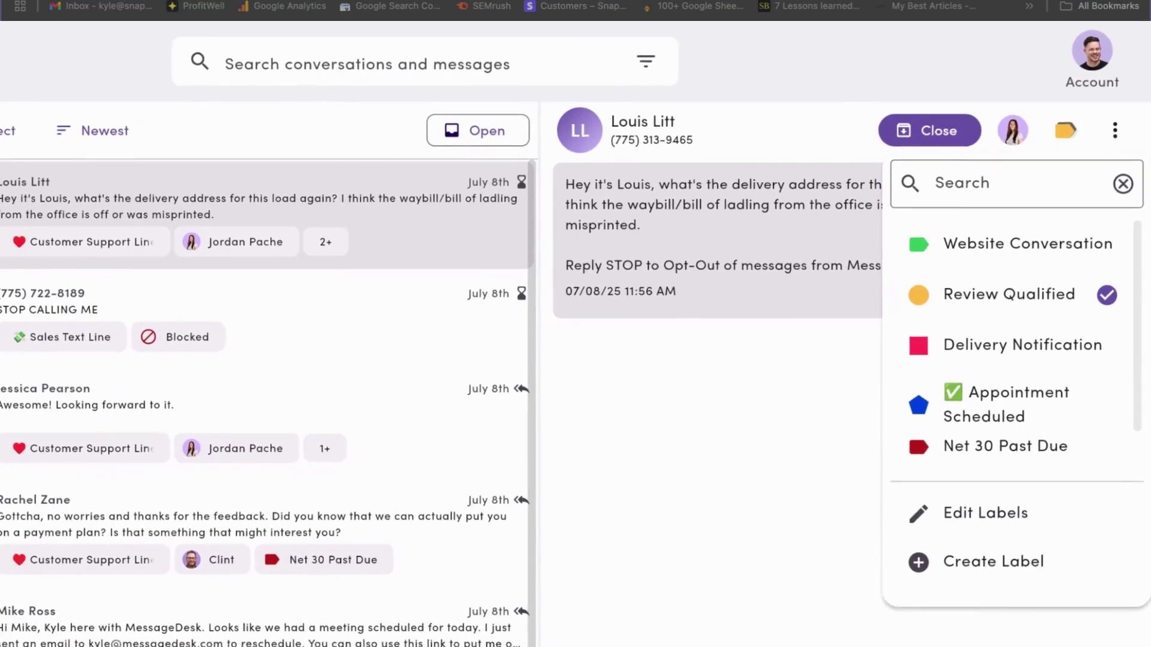
- Filter the inbox to the Review Qualified label and select both of its conversations
{"action": "scroll", "coordinate": [281, 309], "scroll_direction": "down", "scroll_amount": 1}
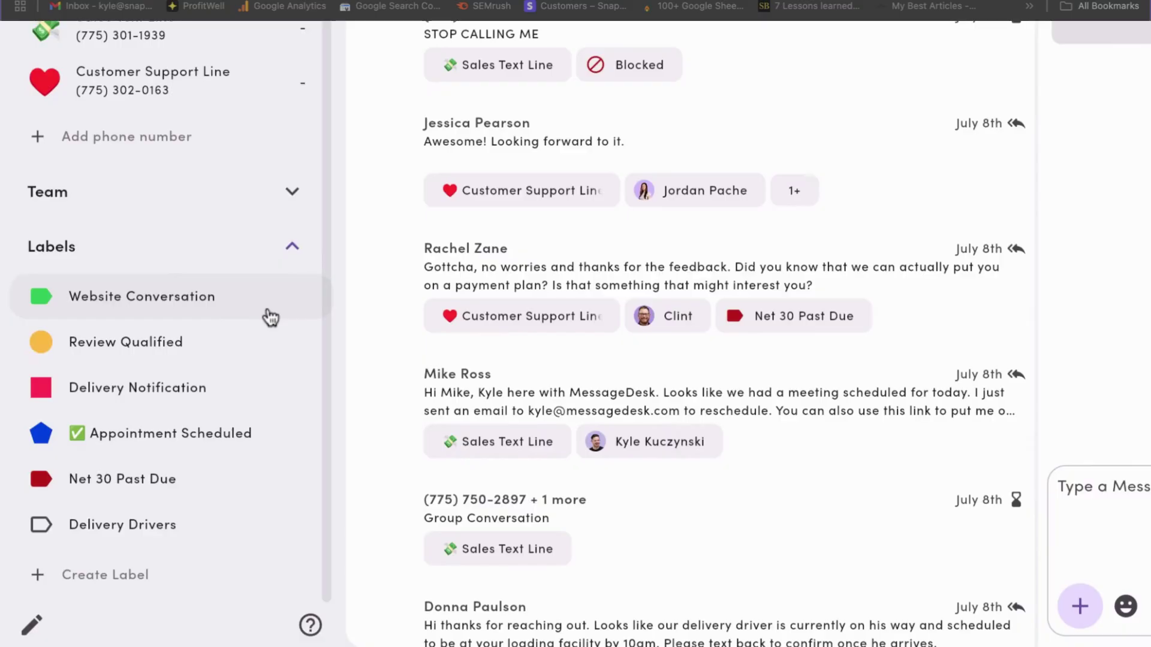
{"action": "left_click", "coordinate": [174, 357]}
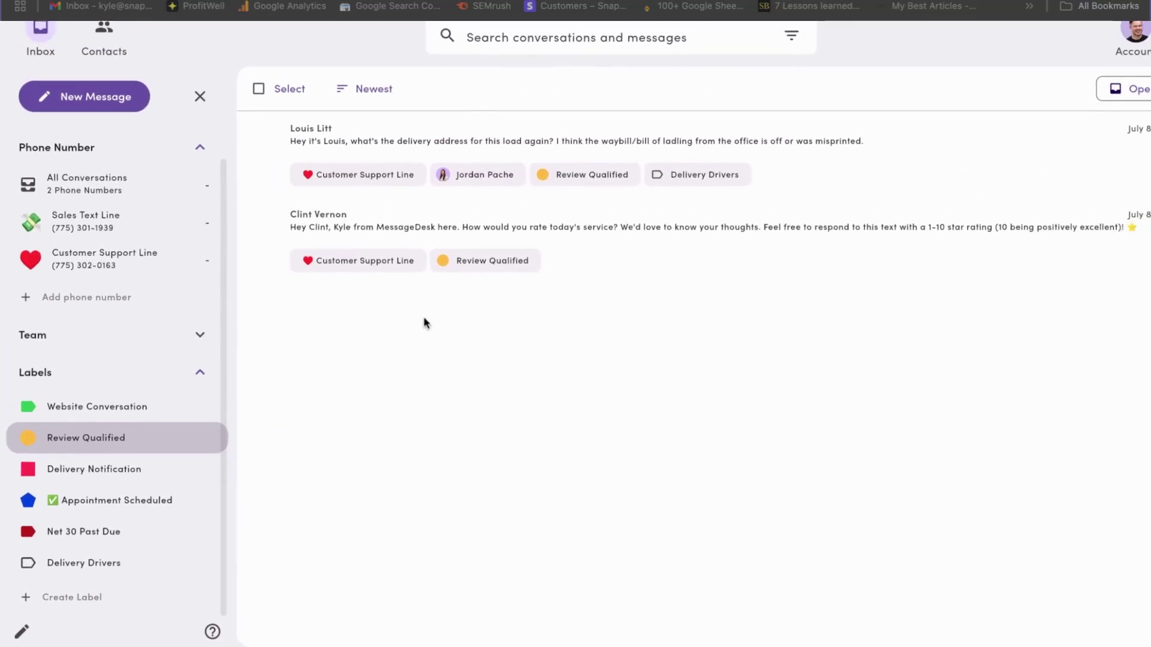
{"action": "left_click", "coordinate": [252, 103]}
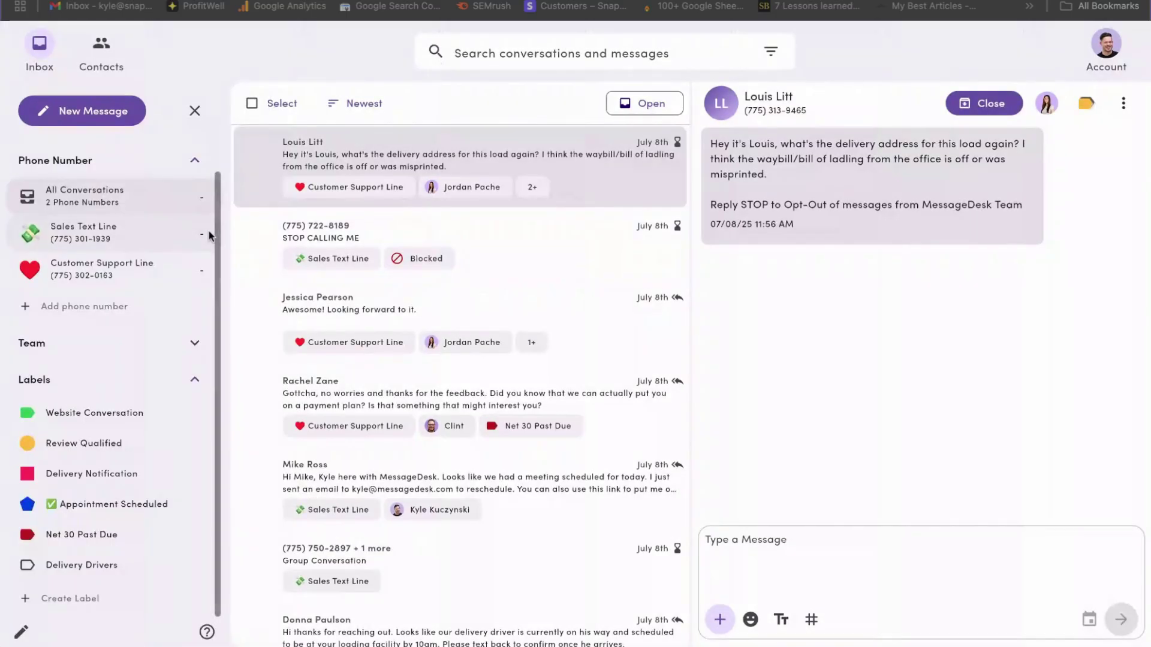
- Start a new message to Louis Litt, sent from the Customer Support Line
{"action": "left_click", "coordinate": [97, 117]}
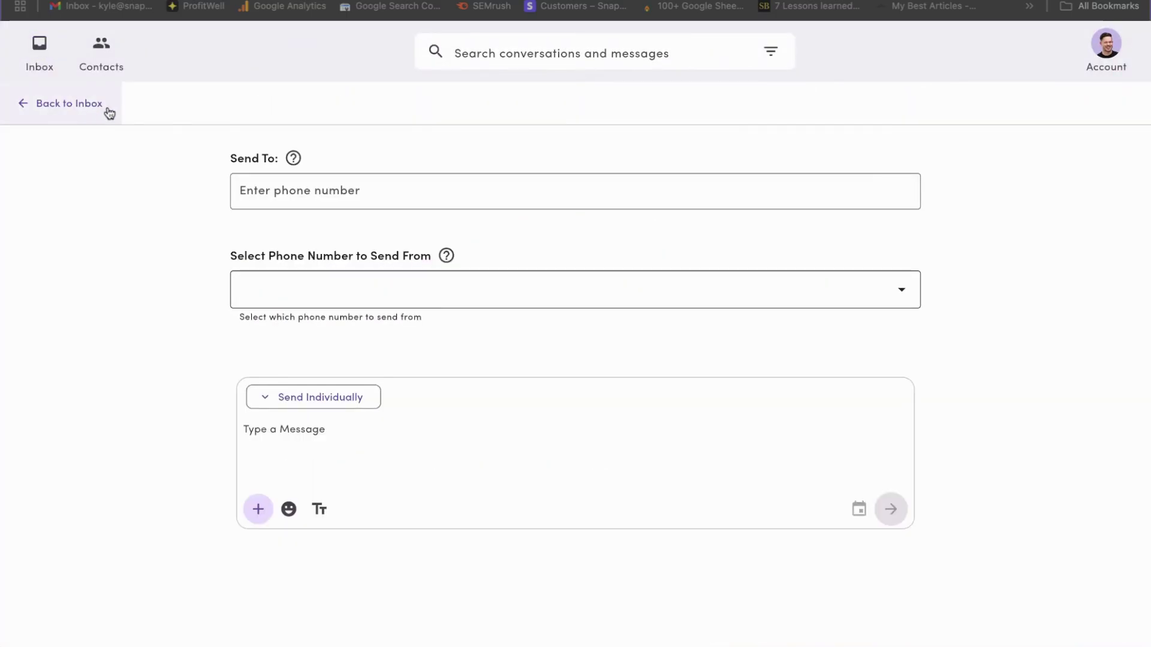
{"action": "left_click", "coordinate": [450, 190]}
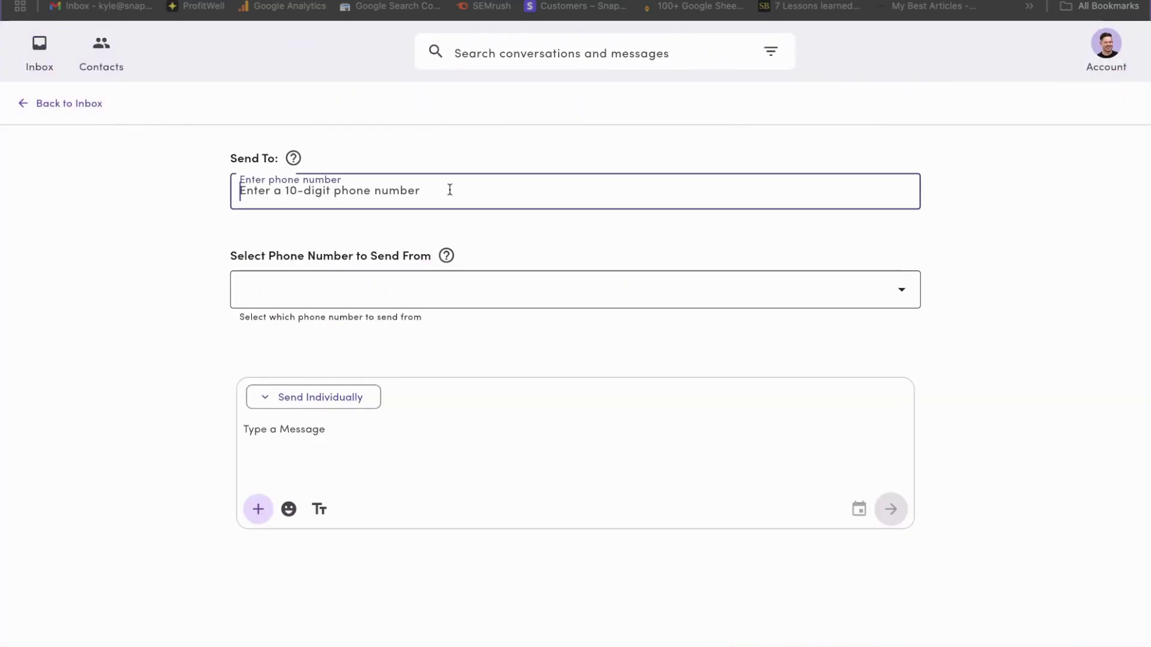
{"action": "left_click", "coordinate": [341, 279]}
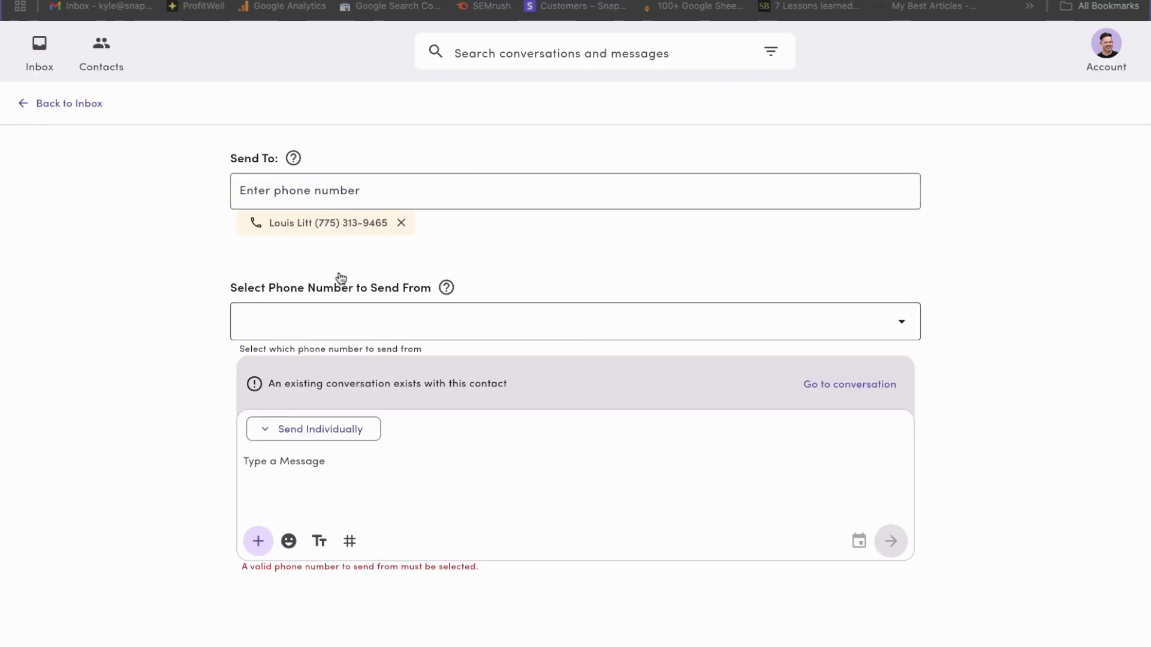
{"action": "left_click", "coordinate": [501, 327]}
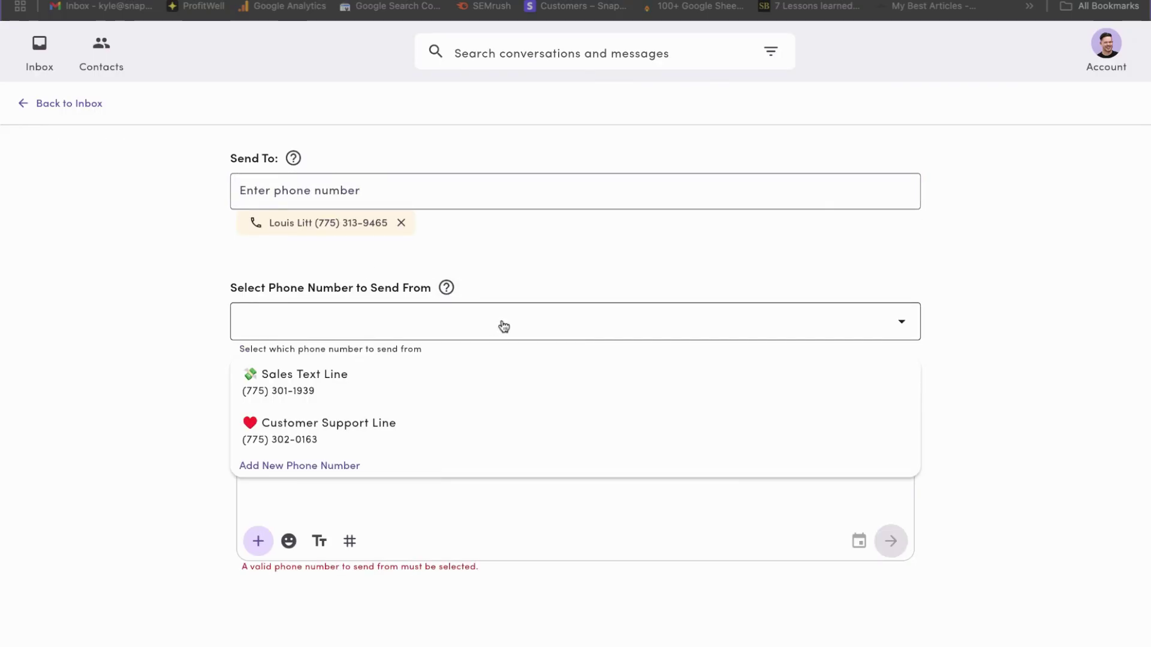
{"action": "left_click", "coordinate": [539, 434]}
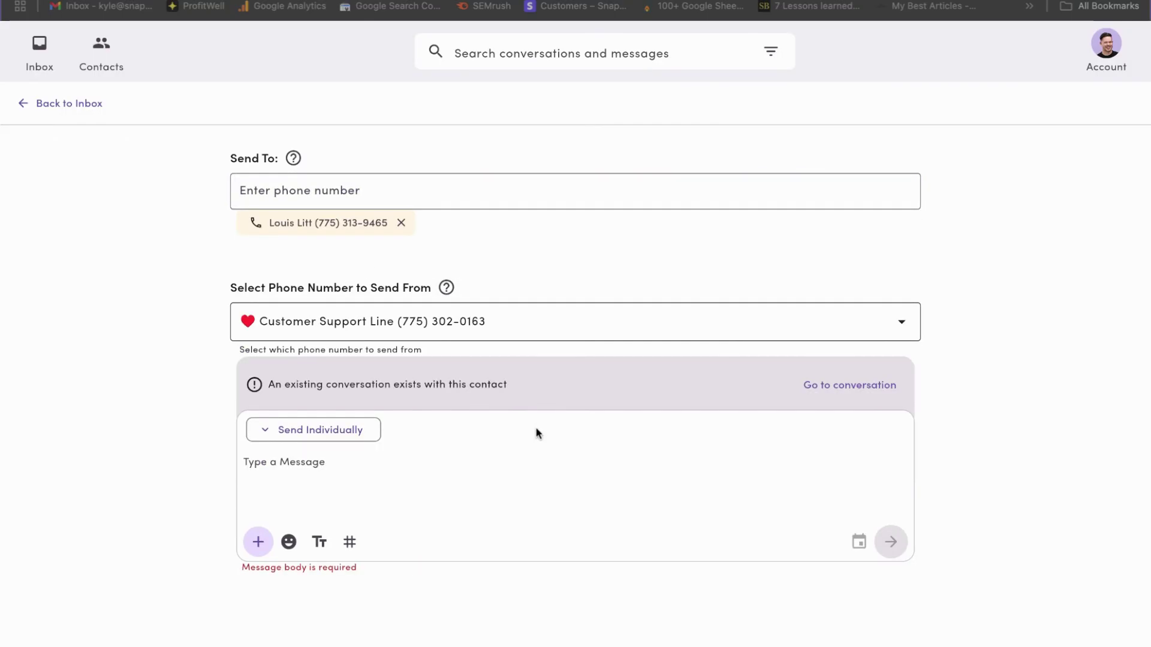
- Keep individual sending and send the text 'Any updates?'
{"action": "left_click", "coordinate": [347, 432]}
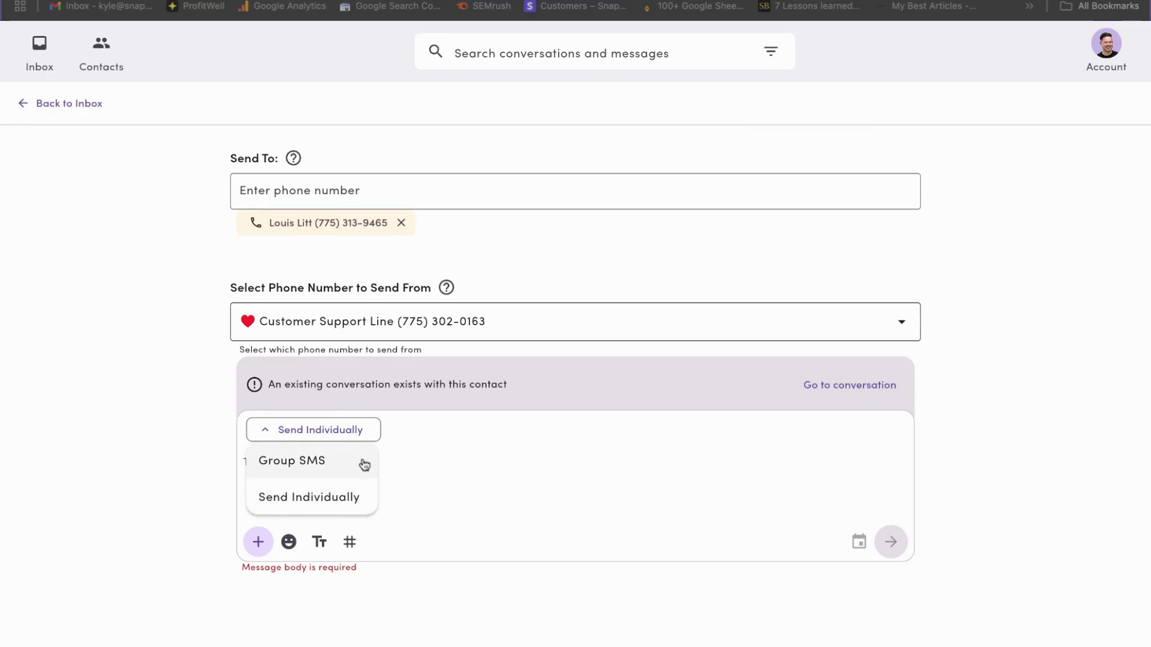
{"action": "left_click", "coordinate": [437, 468]}
{"action": "type", "text": "A"}
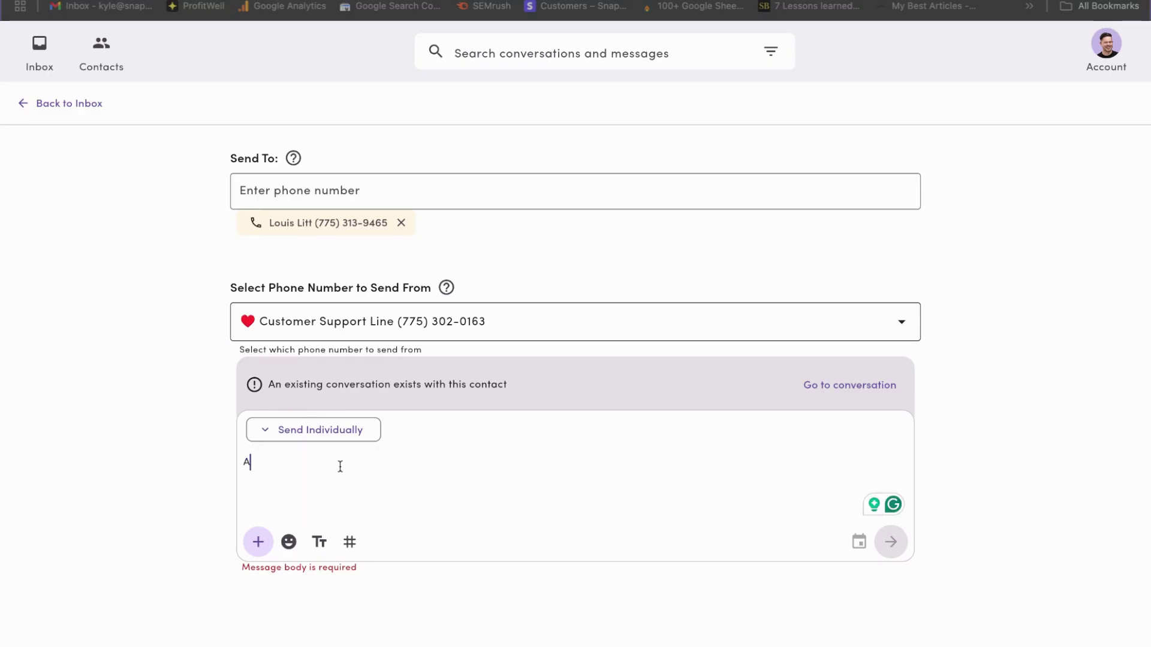
{"action": "type", "text": "ny updates?"}
{"action": "left_click", "coordinate": [889, 544]}
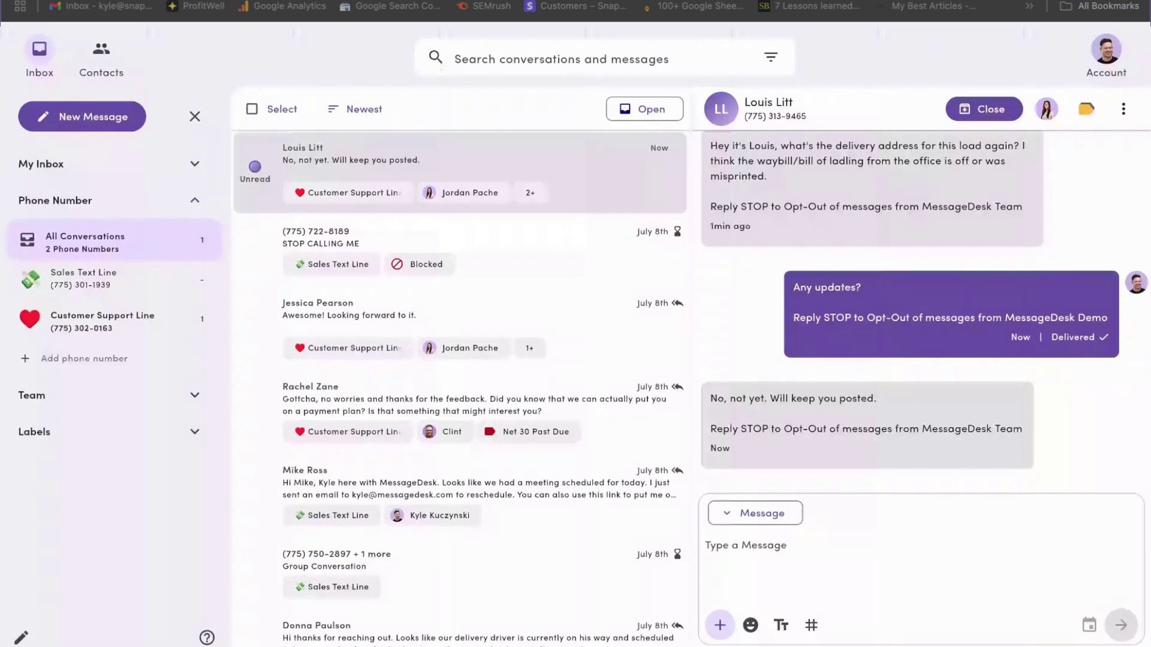
- Insert the Delivery Receipt Notification Reminder template into Louis Litt's reply box
{"action": "left_click", "coordinate": [781, 626]}
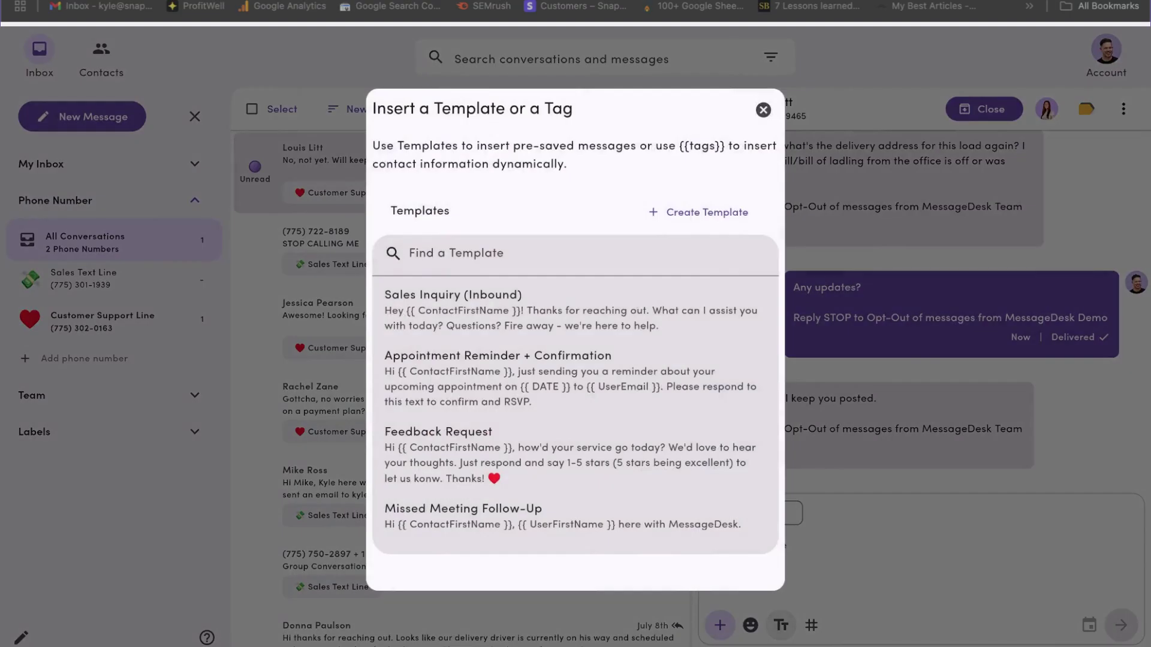
{"action": "scroll", "coordinate": [639, 360], "scroll_direction": "down", "scroll_amount": 2}
{"action": "scroll", "coordinate": [639, 371], "scroll_direction": "down", "scroll_amount": 2}
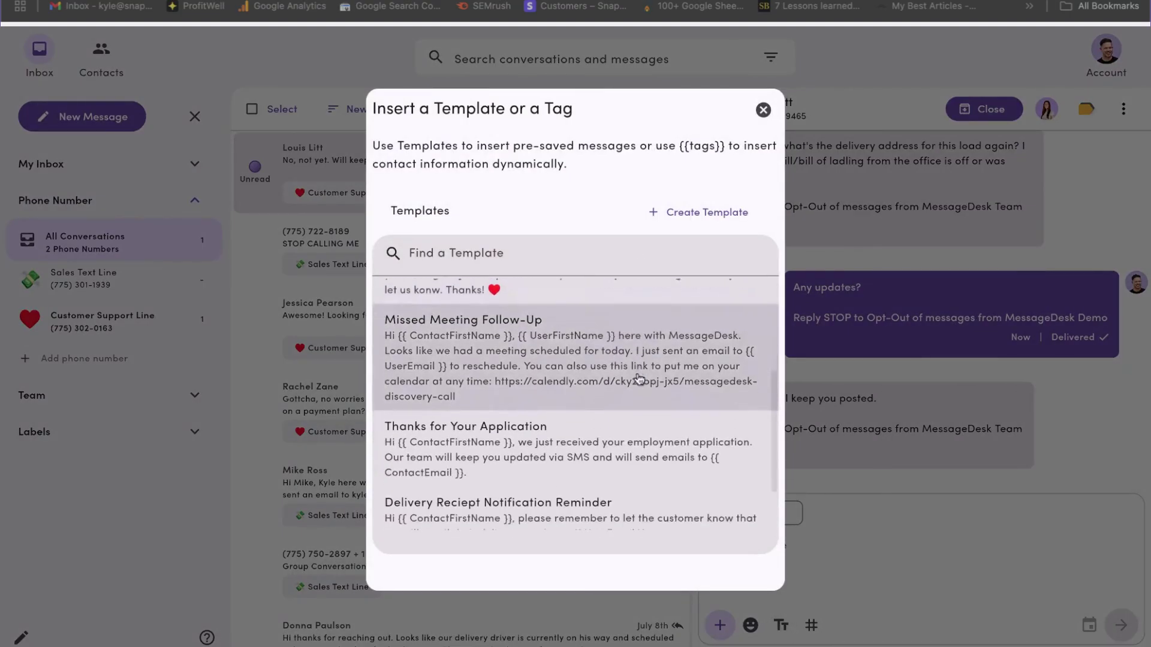
{"action": "scroll", "coordinate": [639, 379], "scroll_direction": "down", "scroll_amount": 1}
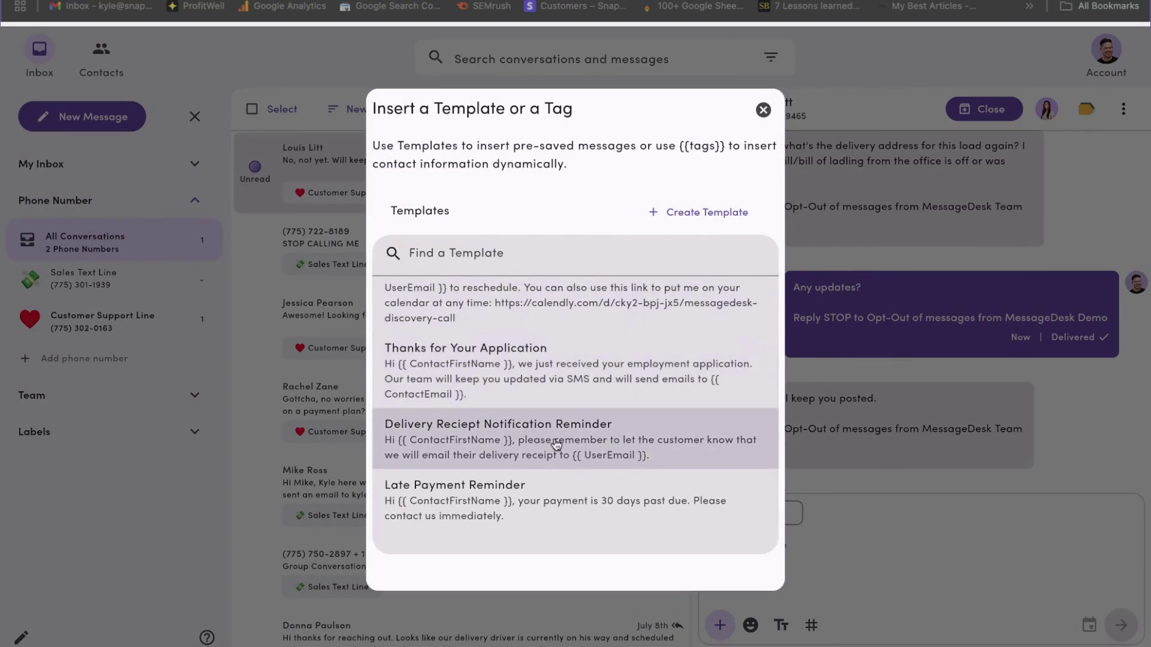
{"action": "left_click", "coordinate": [557, 445]}
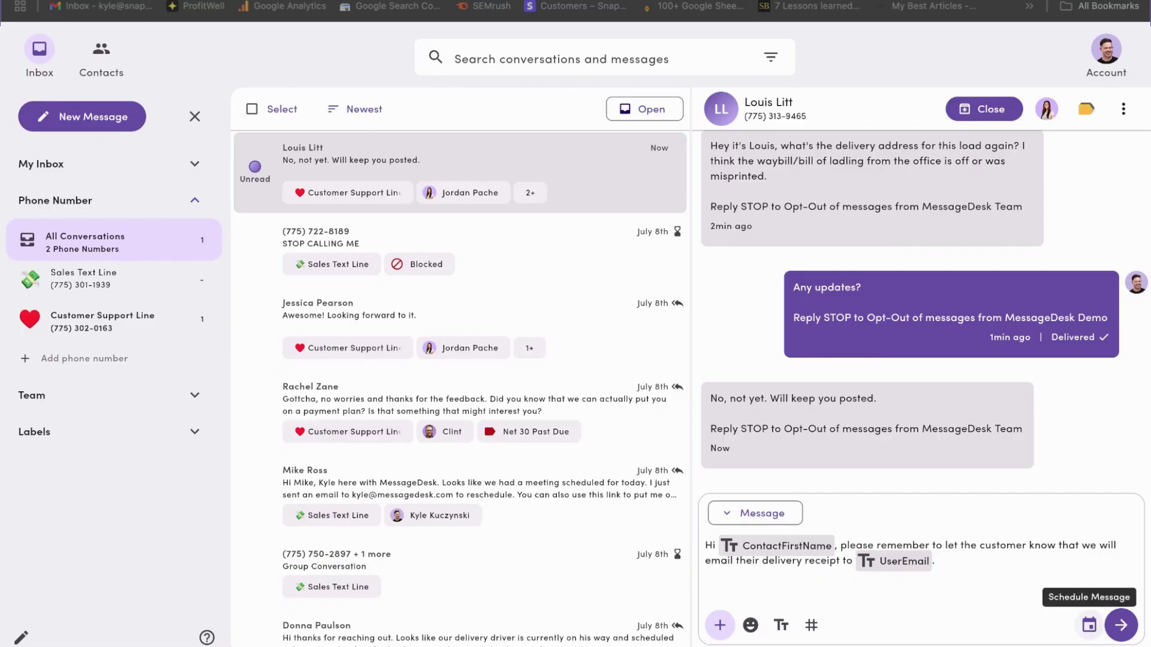
- Preview send-later options, then upload the Delivery PDF and send it to Louis Litt
{"action": "left_click", "coordinate": [1089, 625]}
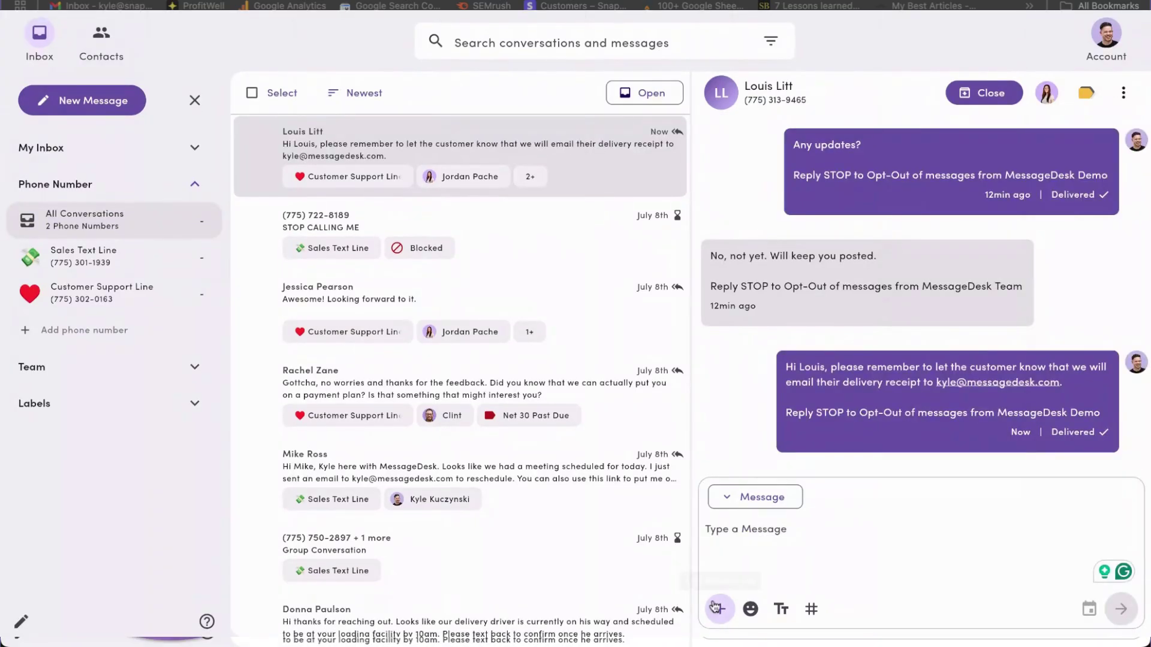
{"action": "left_click", "coordinate": [719, 609]}
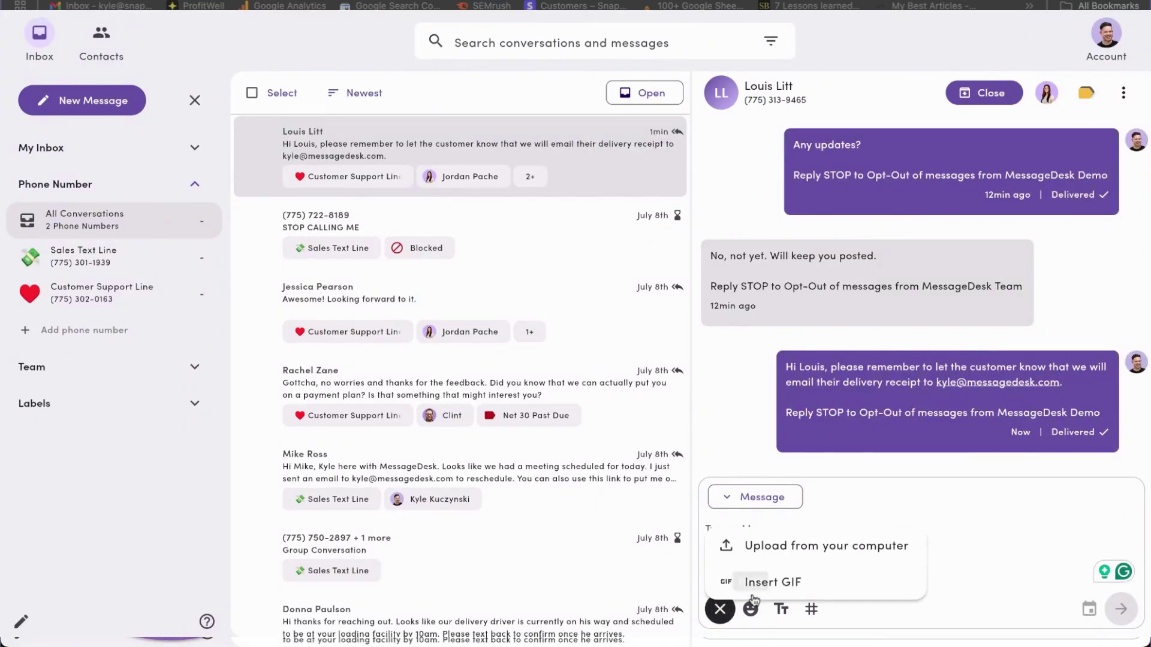
{"action": "left_click", "coordinate": [772, 547]}
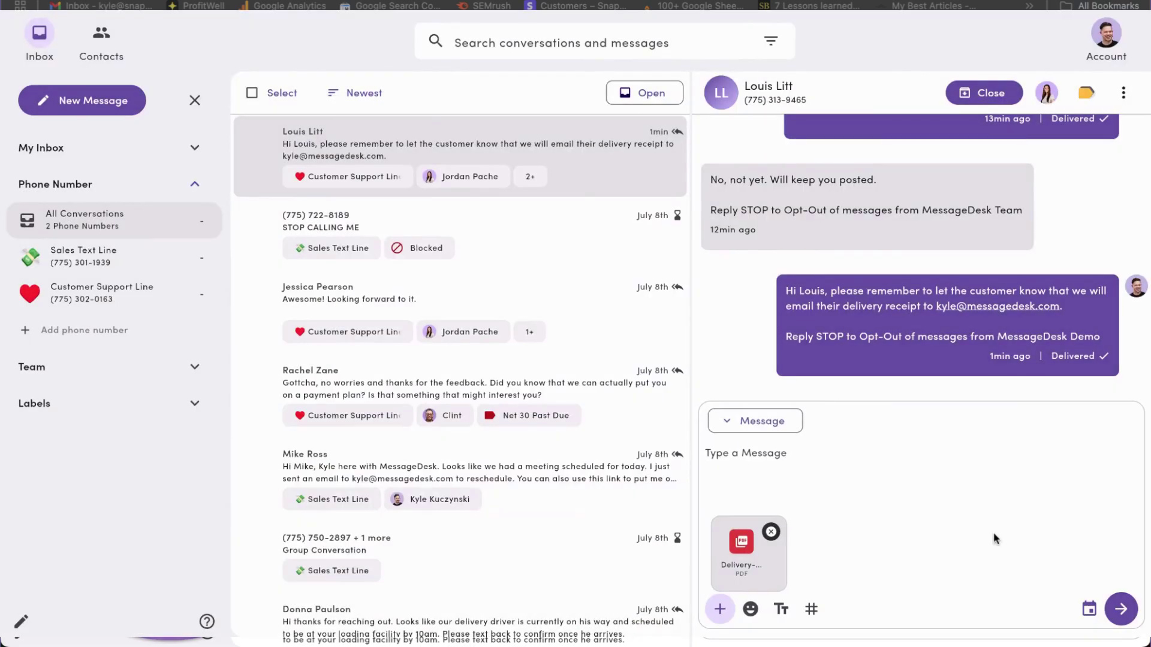
{"action": "left_click", "coordinate": [1121, 611]}
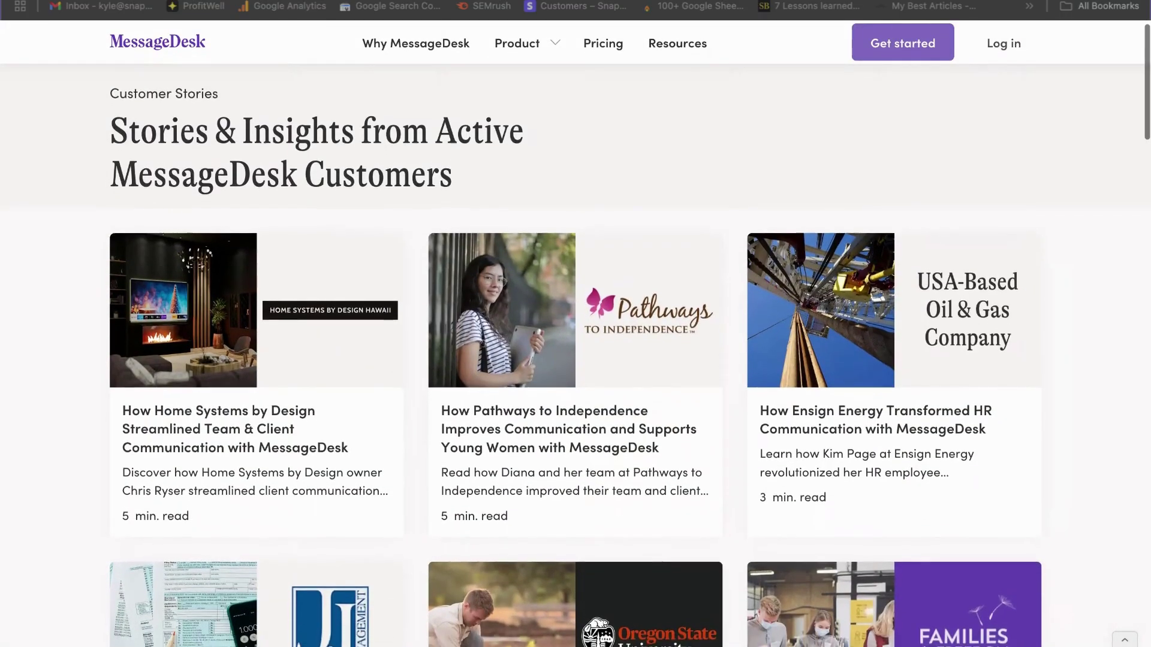
- Scroll the case-study grid until Wenatchee High School, Upward Bound and Mower Parts Plus appear
{"action": "scroll", "coordinate": [575, 360], "scroll_direction": "down", "scroll_amount": 2}
{"action": "scroll", "coordinate": [576, 360], "scroll_direction": "down", "scroll_amount": 1}
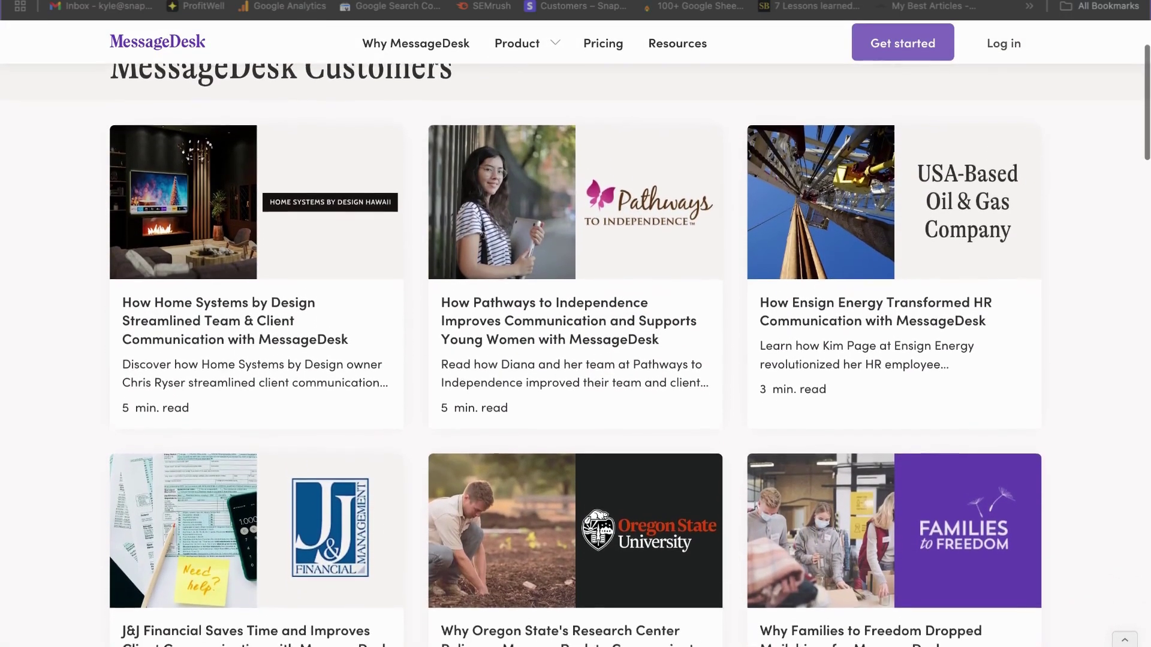
{"action": "scroll", "coordinate": [575, 360], "scroll_direction": "down", "scroll_amount": 1}
{"action": "scroll", "coordinate": [576, 360], "scroll_direction": "down", "scroll_amount": 1}
{"action": "scroll", "coordinate": [575, 359], "scroll_direction": "down", "scroll_amount": 1}
{"action": "scroll", "coordinate": [576, 359], "scroll_direction": "down", "scroll_amount": 2}
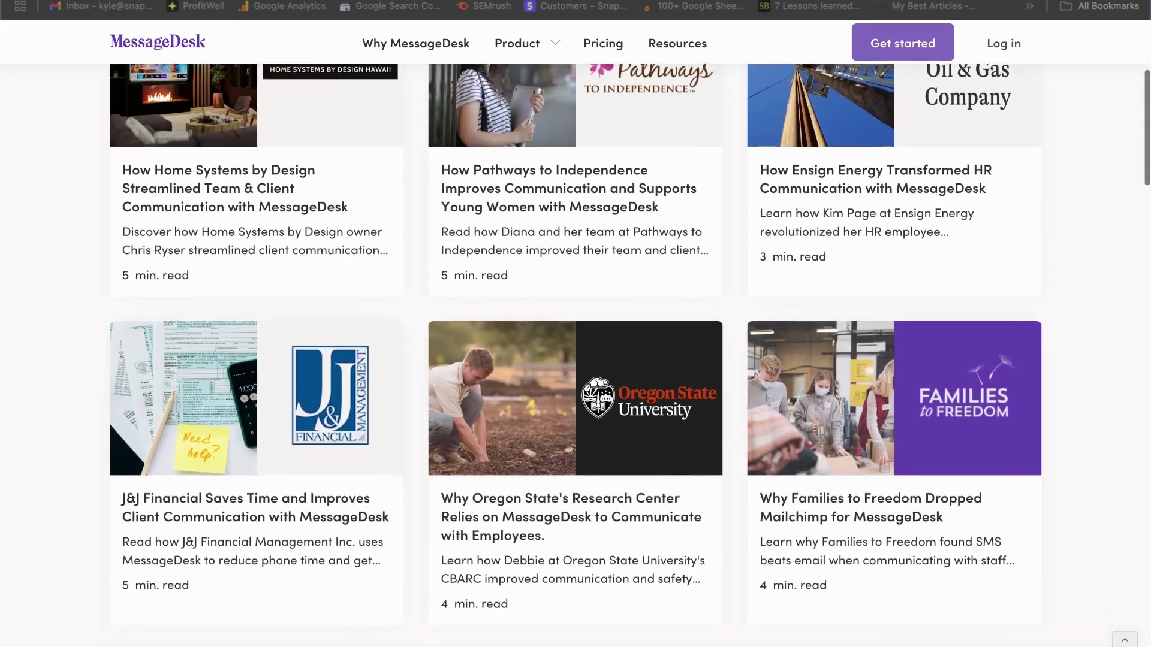
{"action": "scroll", "coordinate": [576, 360], "scroll_direction": "down", "scroll_amount": 1}
{"action": "scroll", "coordinate": [576, 360], "scroll_direction": "down", "scroll_amount": 1}
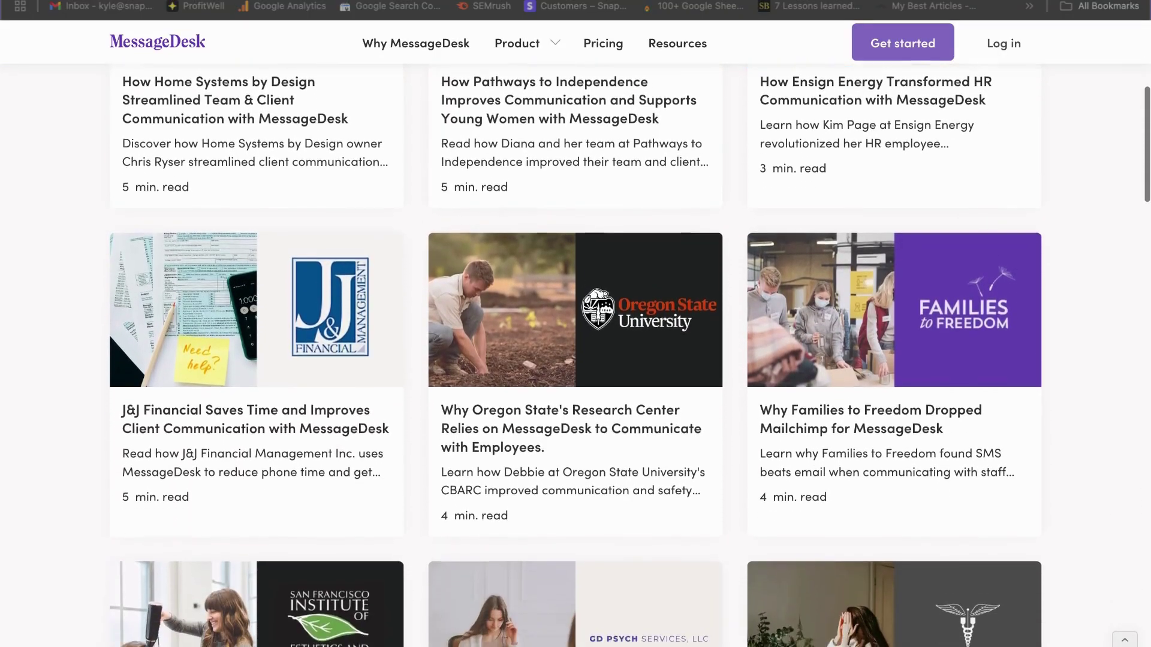
{"action": "scroll", "coordinate": [575, 360], "scroll_direction": "down", "scroll_amount": 1}
{"action": "scroll", "coordinate": [576, 360], "scroll_direction": "down", "scroll_amount": 1}
{"action": "scroll", "coordinate": [575, 359], "scroll_direction": "down", "scroll_amount": 1}
{"action": "scroll", "coordinate": [576, 360], "scroll_direction": "down", "scroll_amount": 1}
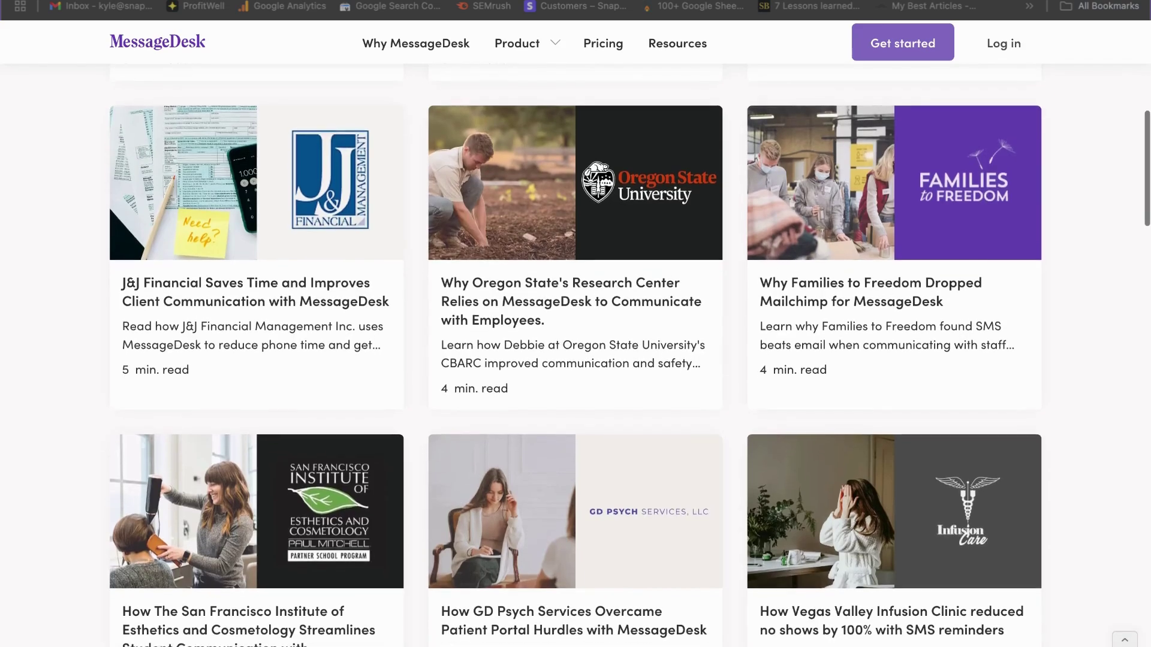
{"action": "scroll", "coordinate": [575, 360], "scroll_direction": "down", "scroll_amount": 1}
{"action": "scroll", "coordinate": [576, 360], "scroll_direction": "down", "scroll_amount": 1}
{"action": "scroll", "coordinate": [576, 360], "scroll_direction": "down", "scroll_amount": 1}
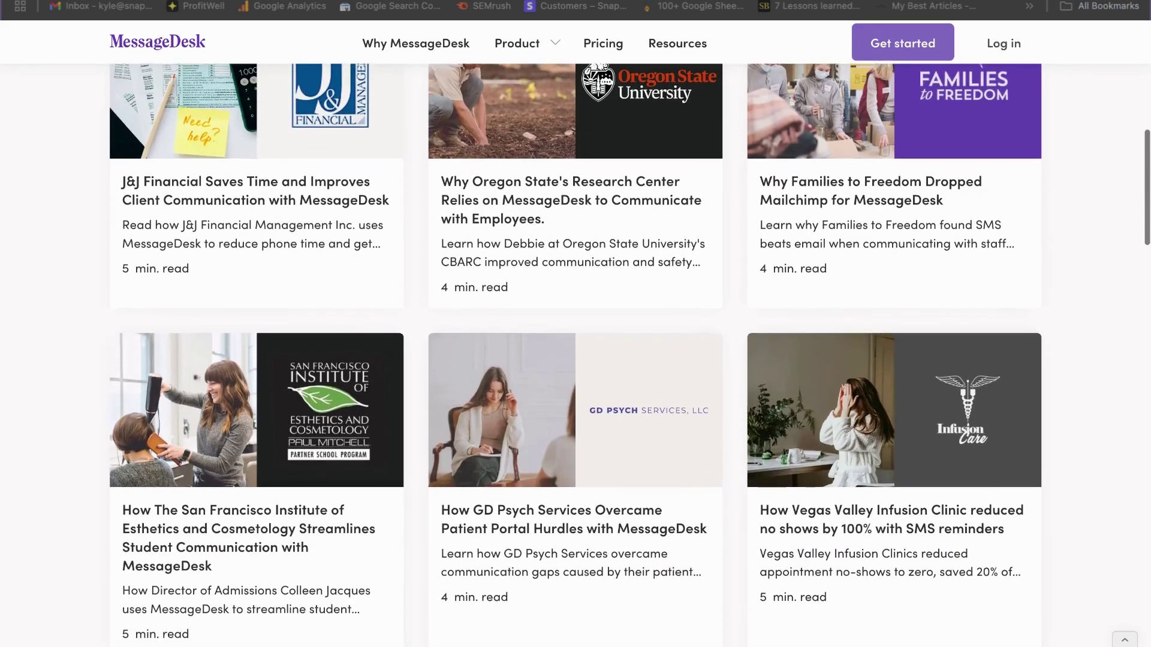
{"action": "scroll", "coordinate": [576, 360], "scroll_direction": "down", "scroll_amount": 1}
{"action": "scroll", "coordinate": [576, 359], "scroll_direction": "down", "scroll_amount": 2}
{"action": "scroll", "coordinate": [576, 360], "scroll_direction": "down", "scroll_amount": 1}
{"action": "scroll", "coordinate": [576, 360], "scroll_direction": "down", "scroll_amount": 1}
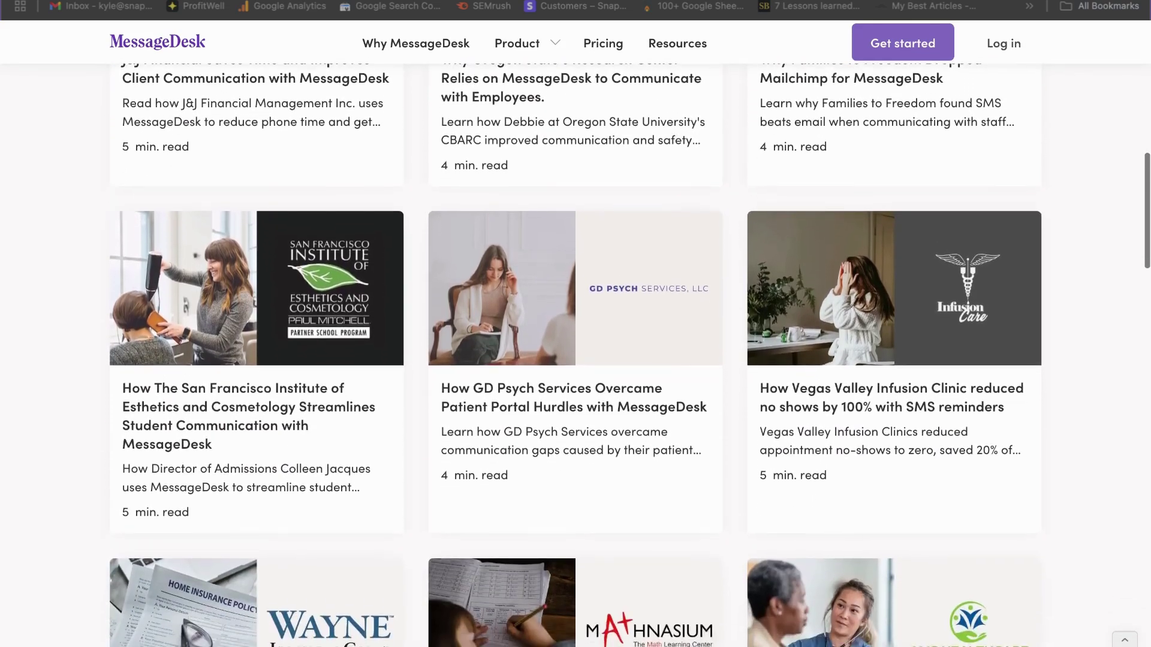
{"action": "scroll", "coordinate": [576, 360], "scroll_direction": "down", "scroll_amount": 1}
{"action": "scroll", "coordinate": [576, 360], "scroll_direction": "down", "scroll_amount": 1}
{"action": "scroll", "coordinate": [576, 360], "scroll_direction": "down", "scroll_amount": 1}
{"action": "scroll", "coordinate": [576, 360], "scroll_direction": "down", "scroll_amount": 1}
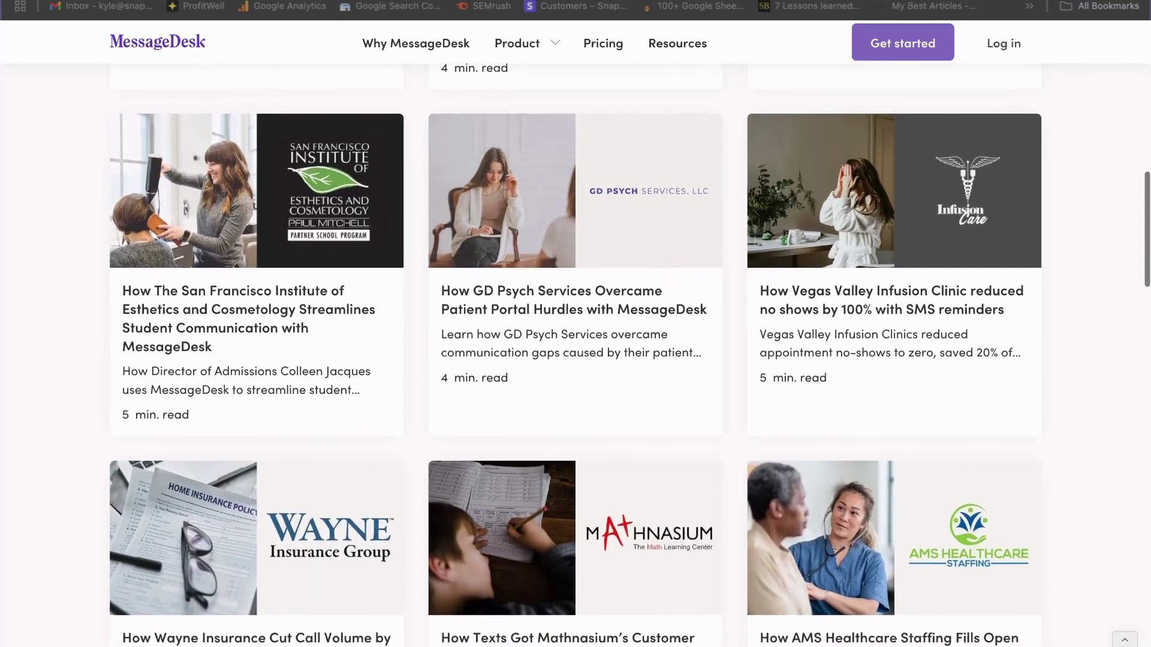
{"action": "scroll", "coordinate": [576, 359], "scroll_direction": "down", "scroll_amount": 1}
{"action": "scroll", "coordinate": [575, 360], "scroll_direction": "down", "scroll_amount": 1}
{"action": "scroll", "coordinate": [576, 359], "scroll_direction": "down", "scroll_amount": 1}
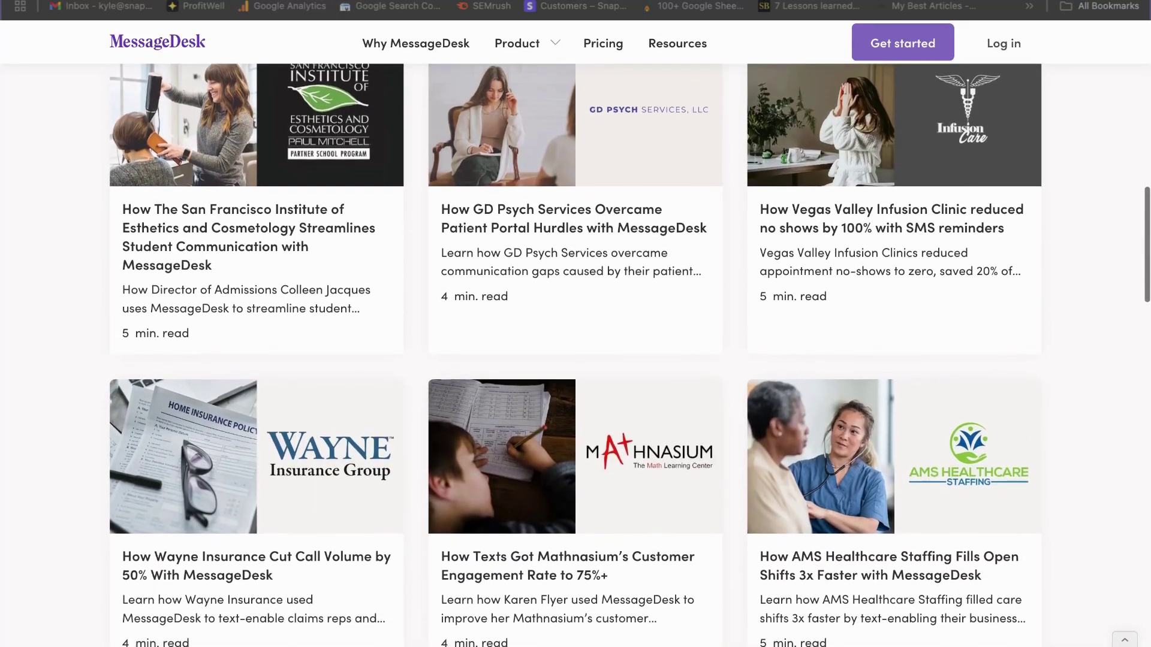
{"action": "scroll", "coordinate": [576, 360], "scroll_direction": "down", "scroll_amount": 1}
{"action": "scroll", "coordinate": [575, 360], "scroll_direction": "down", "scroll_amount": 1}
{"action": "scroll", "coordinate": [576, 360], "scroll_direction": "down", "scroll_amount": 1}
{"action": "scroll", "coordinate": [576, 359], "scroll_direction": "down", "scroll_amount": 1}
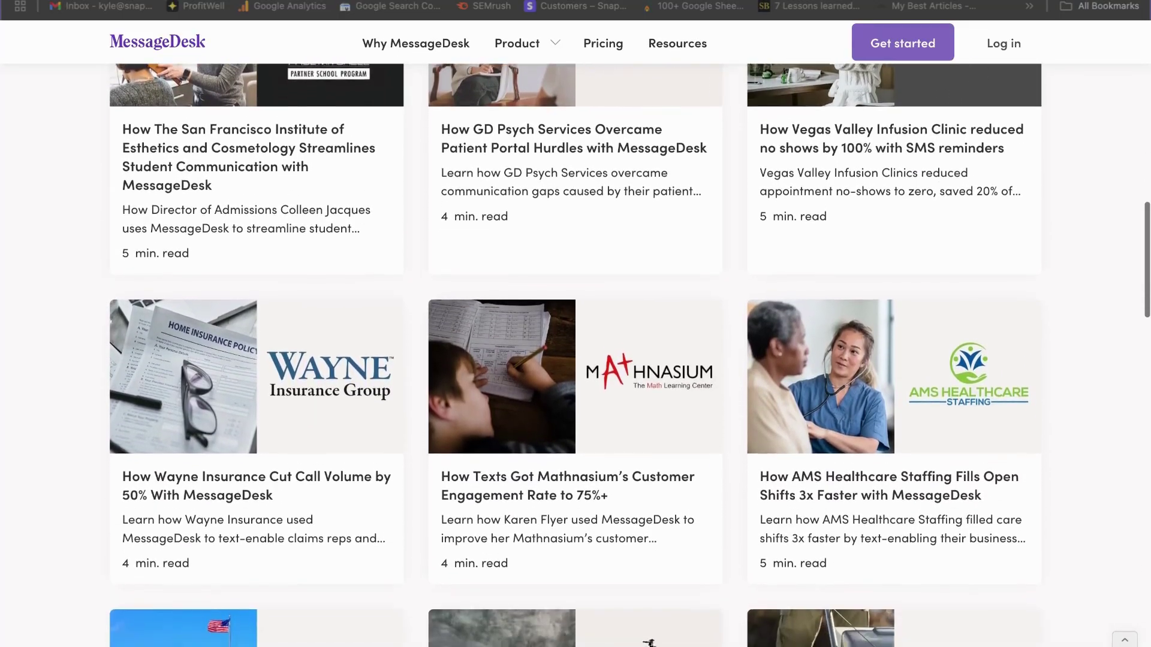
{"action": "scroll", "coordinate": [576, 360], "scroll_direction": "down", "scroll_amount": 1}
{"action": "scroll", "coordinate": [576, 360], "scroll_direction": "down", "scroll_amount": 1}
{"action": "scroll", "coordinate": [576, 360], "scroll_direction": "down", "scroll_amount": 1}
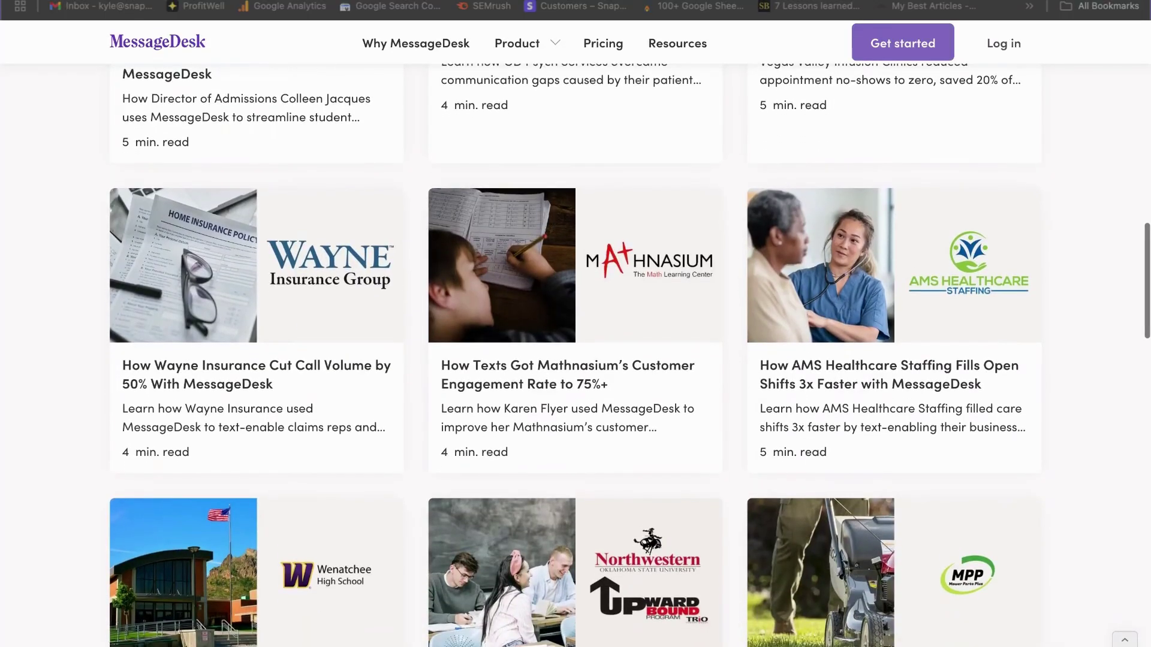
{"action": "scroll", "coordinate": [575, 359], "scroll_direction": "down", "scroll_amount": 1}
{"action": "scroll", "coordinate": [575, 360], "scroll_direction": "down", "scroll_amount": 1}
{"action": "scroll", "coordinate": [576, 360], "scroll_direction": "down", "scroll_amount": 1}
{"action": "scroll", "coordinate": [576, 360], "scroll_direction": "down", "scroll_amount": 1}
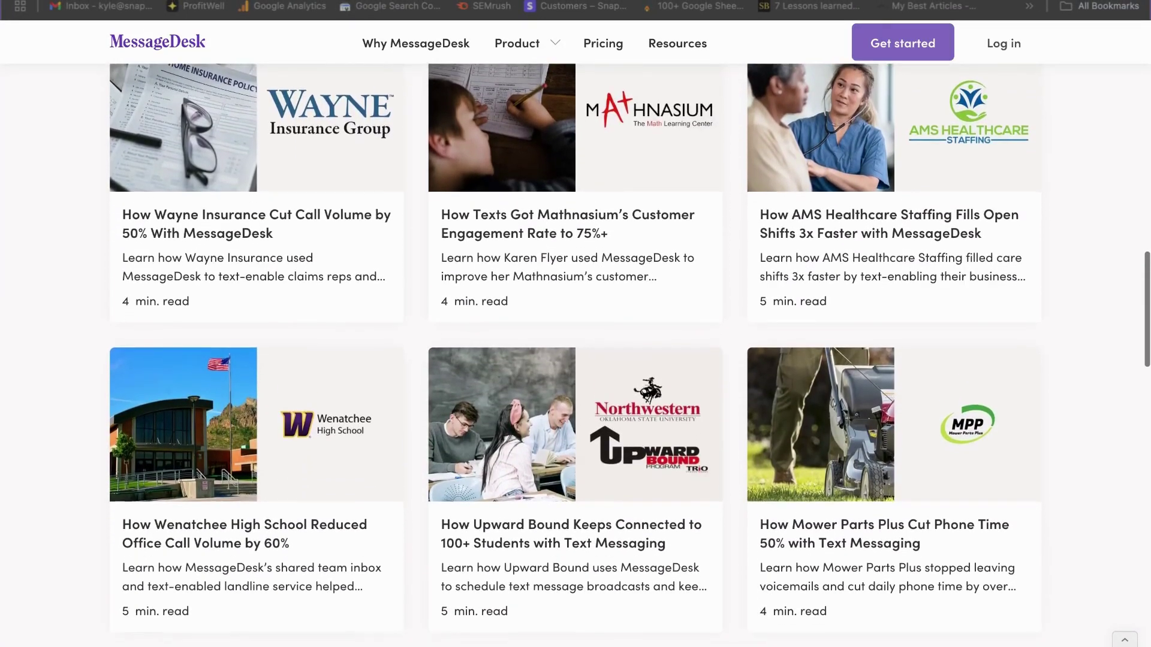